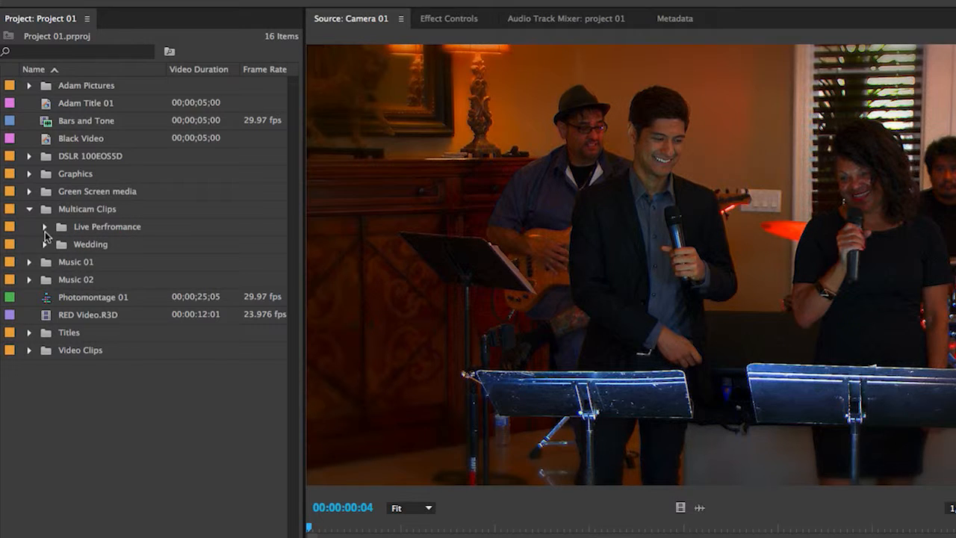
Step: Expand the Live Perfromance bin and start creating a multi-camera source sequence from its three camera clips
left_click(45, 228)
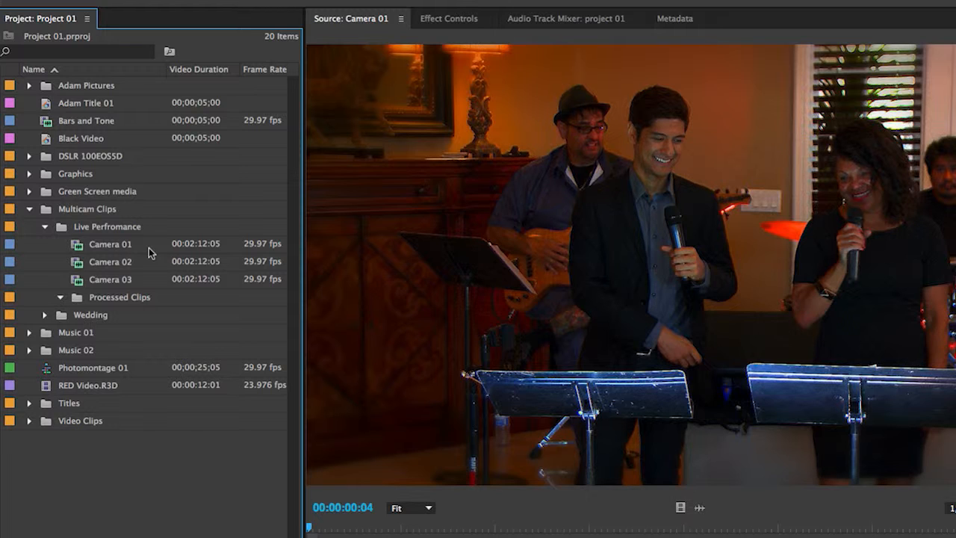
mouse_move(149, 247)
mouse_move(142, 290)
mouse_move(202, 267)
right_click(73, 232)
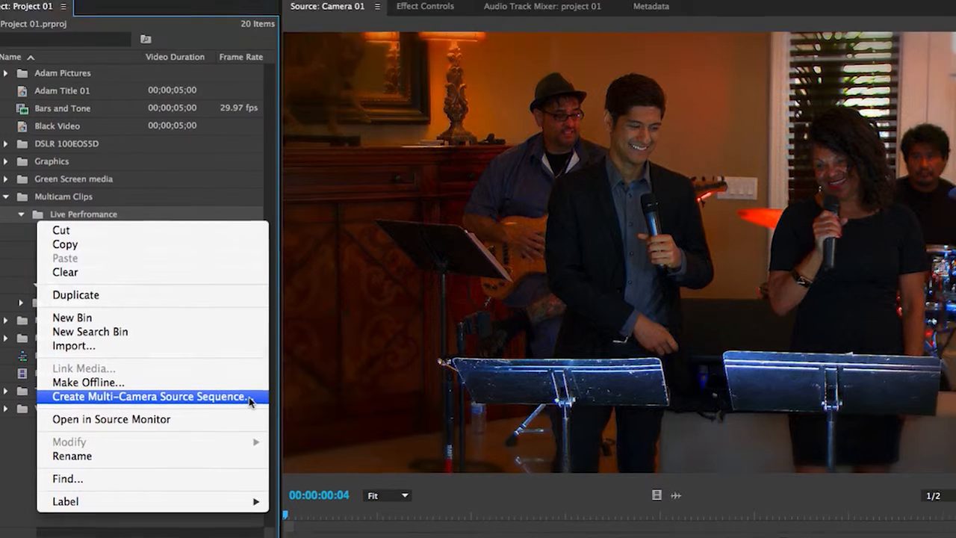
left_click(254, 412)
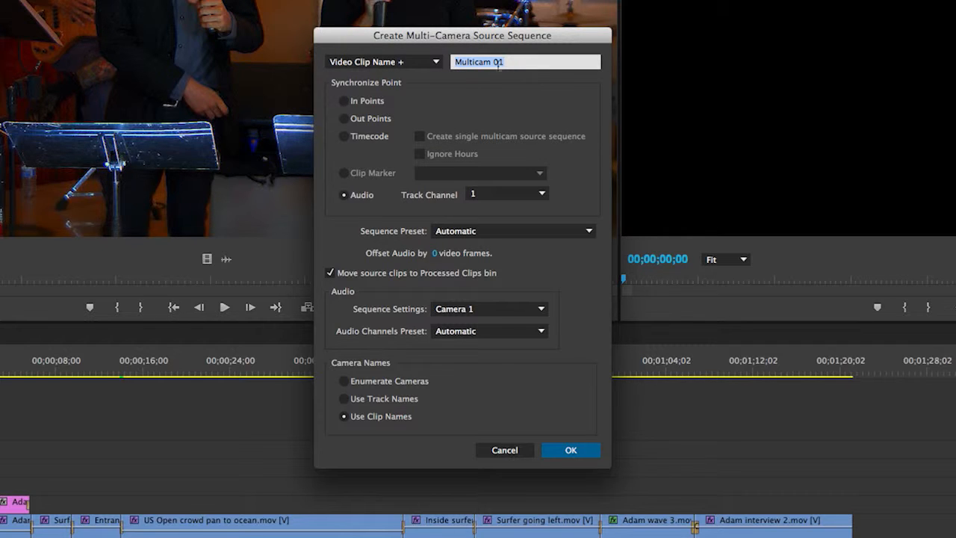
Step: Set the source sequence's naming to Custom and use Audio as the synchronize point
left_click(436, 62)
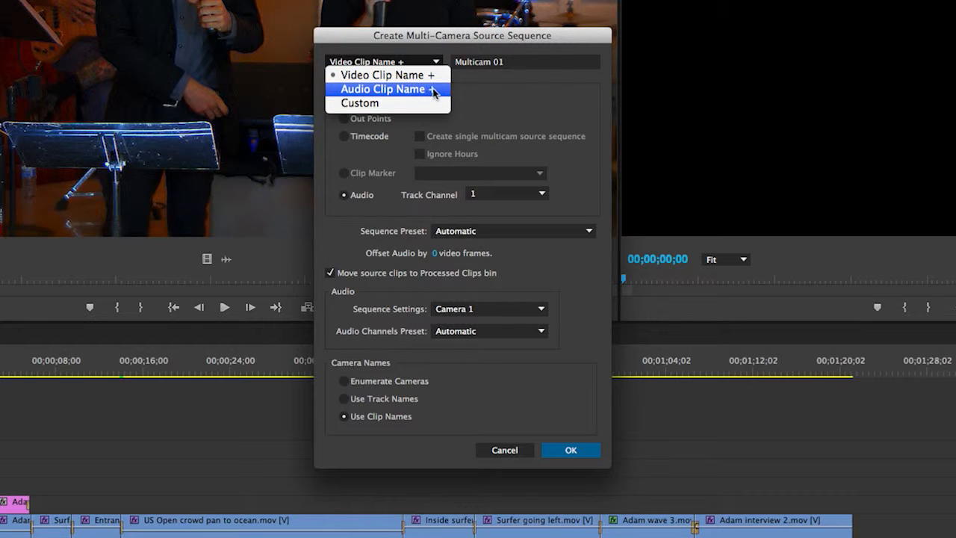
left_click(395, 103)
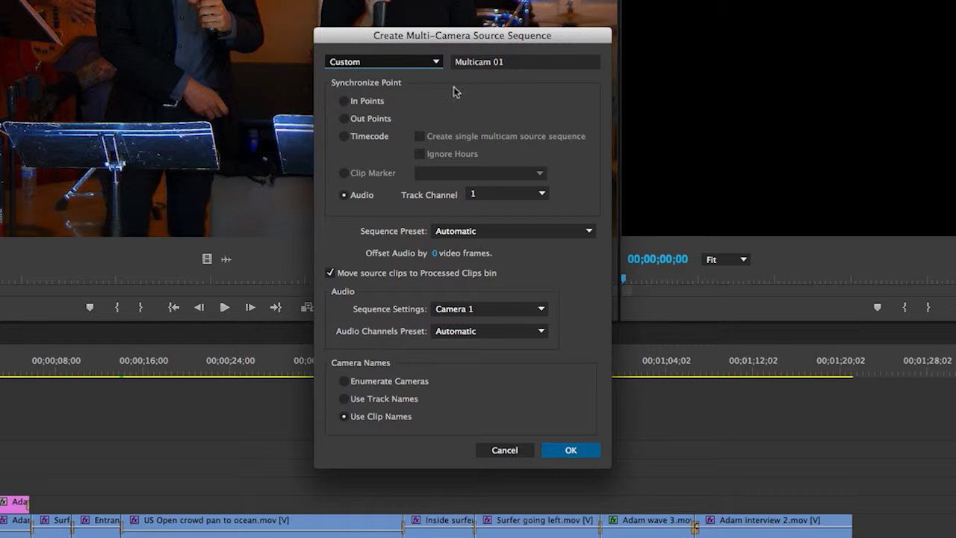
left_click(344, 101)
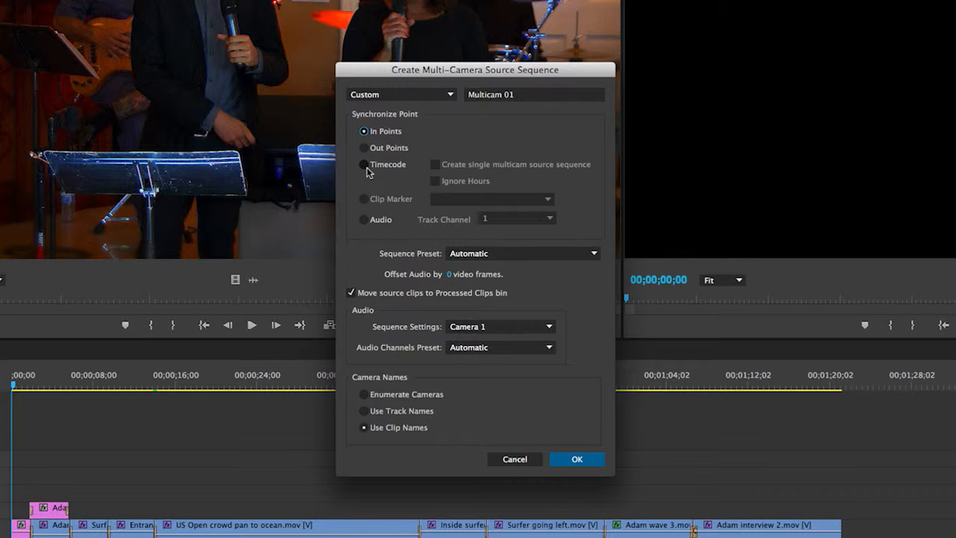
left_click(365, 220)
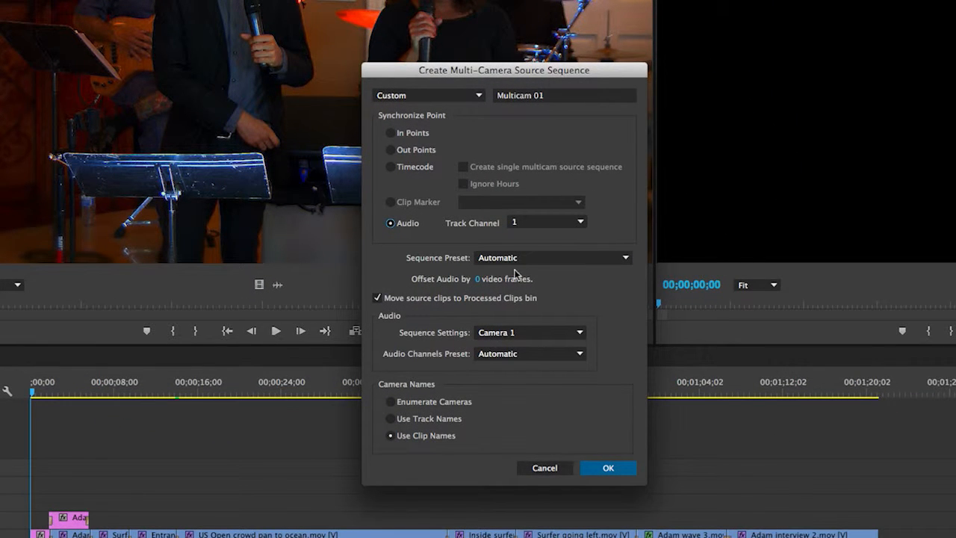
Step: Look through the sequence presets available for the multi-camera source sequence, keeping Automatic
left_click(625, 259)
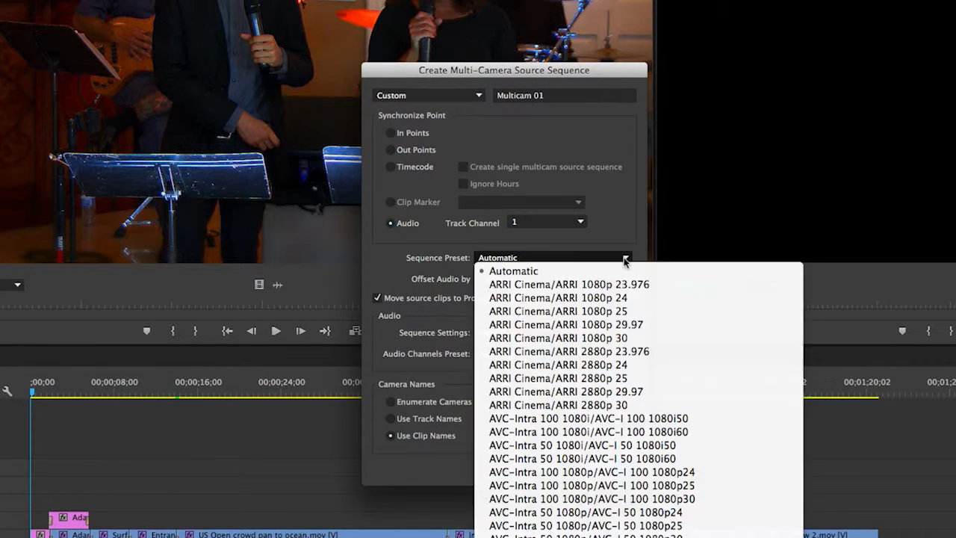
scroll(622, 329, "down", 10)
scroll(620, 326, "down", 20)
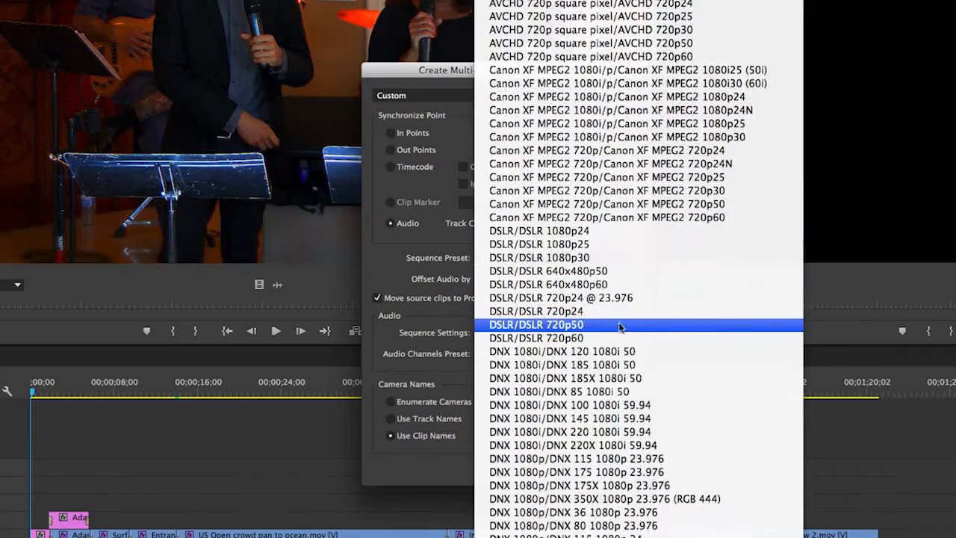
scroll(619, 322, "down", 20)
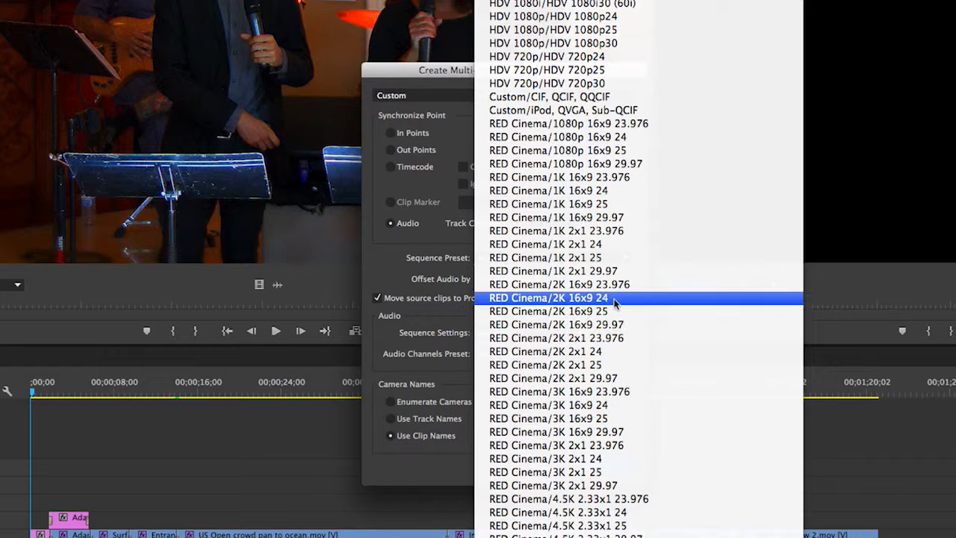
scroll(615, 301, "down", 5)
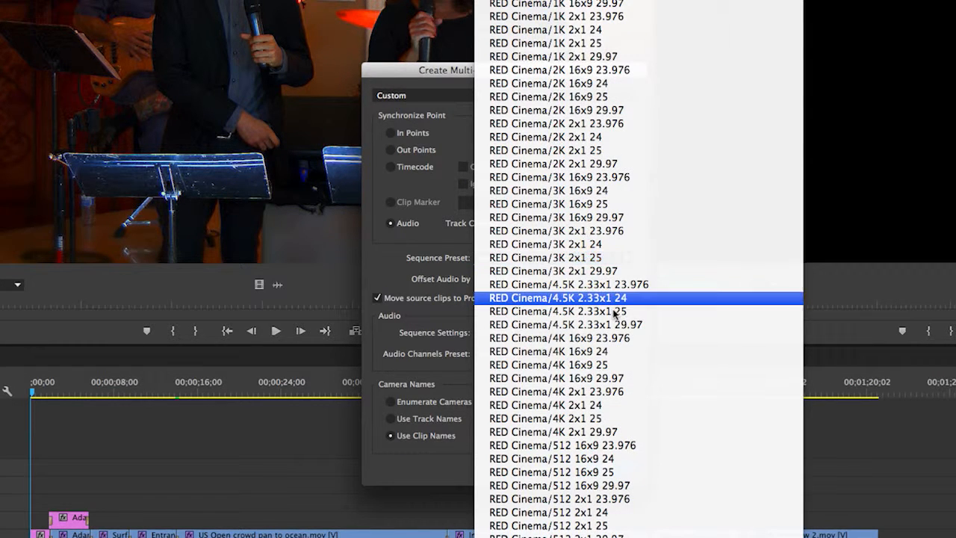
left_click(395, 255)
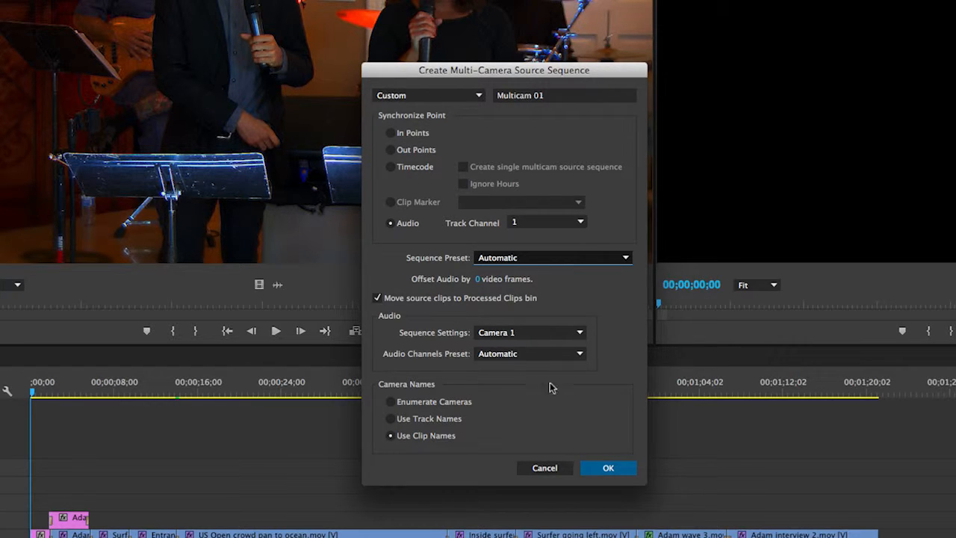
Step: Create the Multicam 01 source sequence and make a new sequence from that multicam clip
left_click(616, 468)
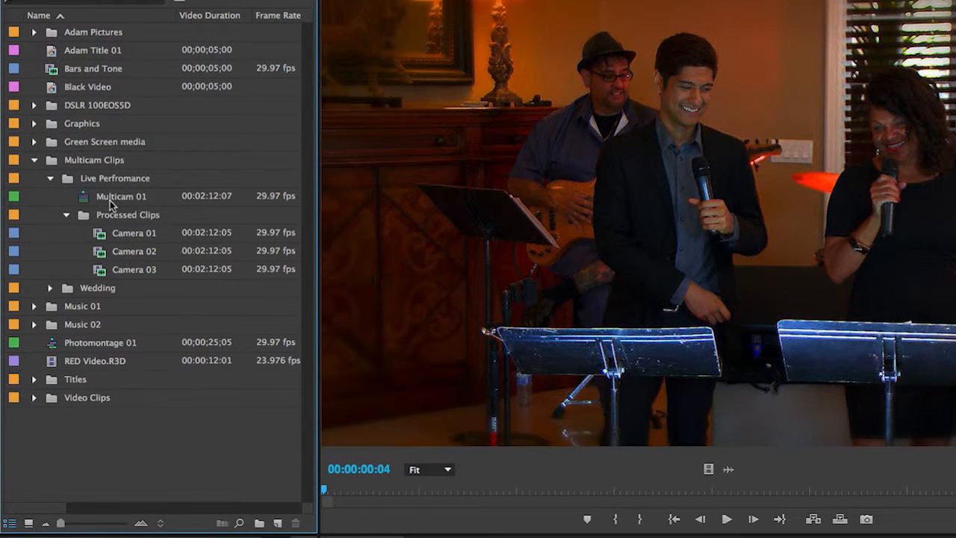
mouse_move(110, 200)
right_click(86, 203)
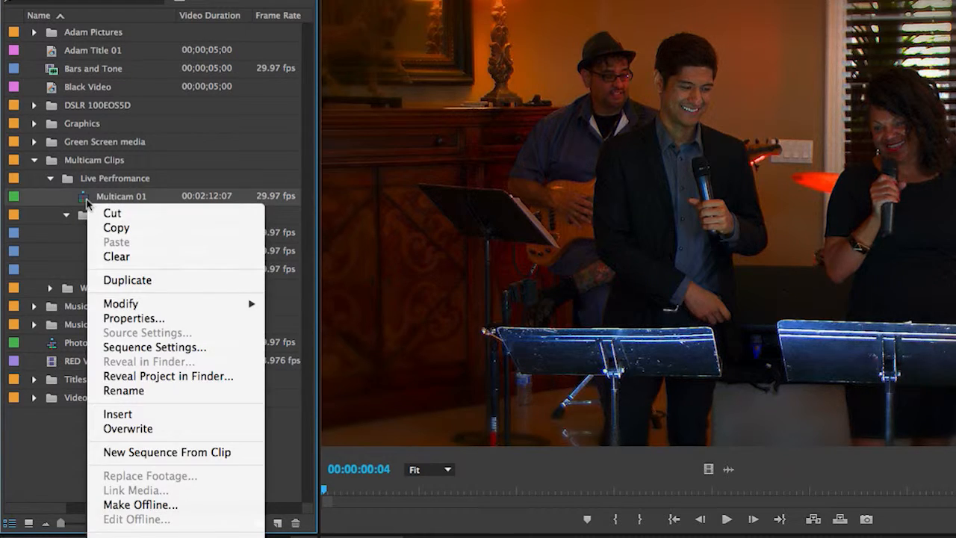
left_click(217, 456)
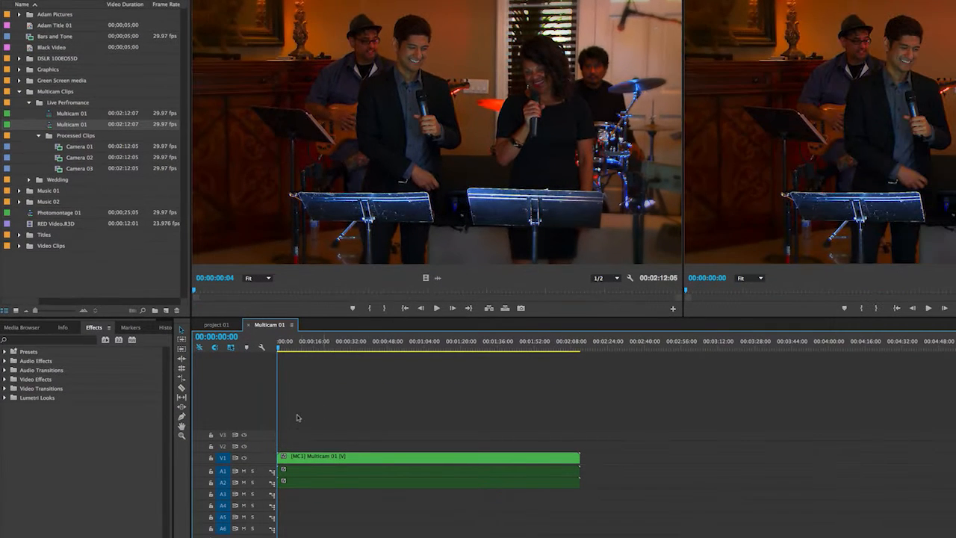
Step: Open the Multicam 01 clip's nested container, mute audio tracks A1 and A2, and unmute A3 through A6
double_click(406, 457, "ctrl")
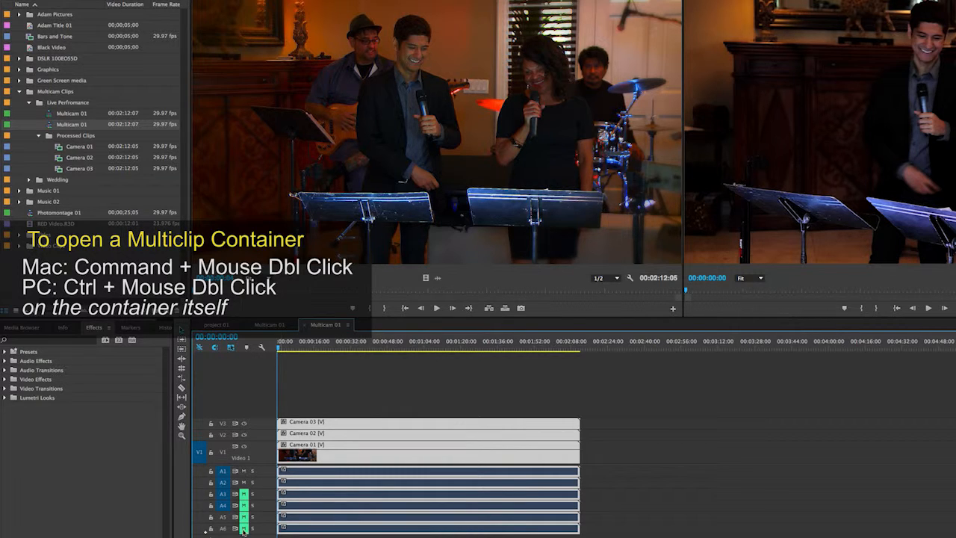
left_click(244, 470)
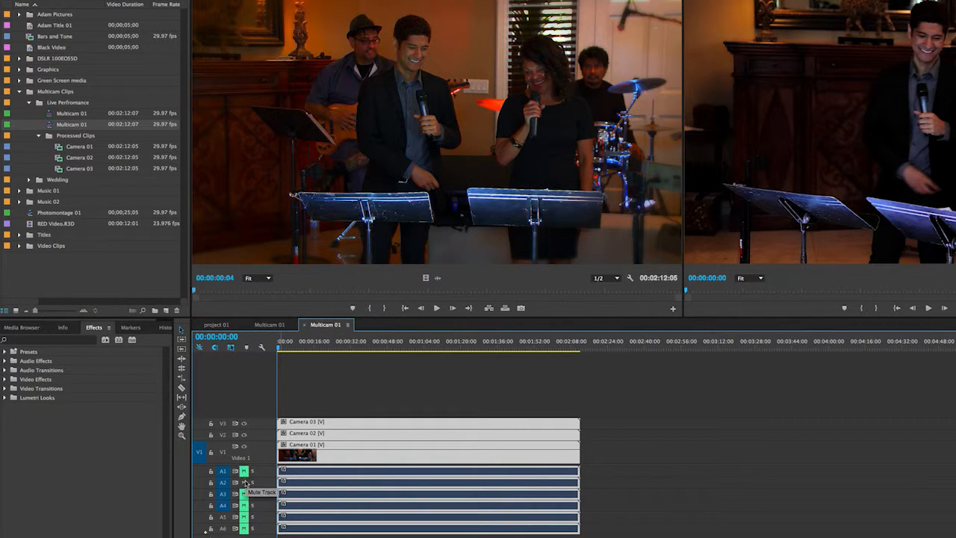
left_click(244, 494)
left_click(243, 505)
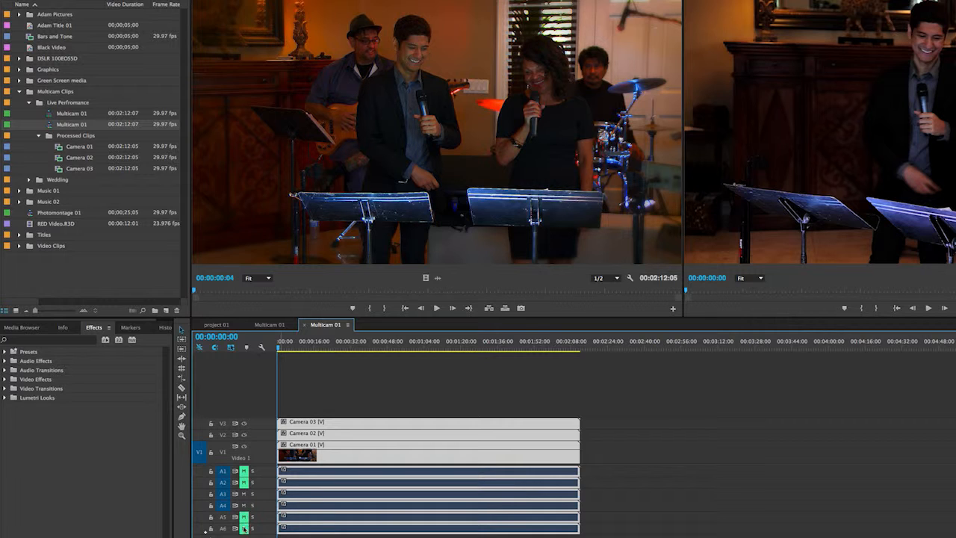
left_click(243, 516)
left_click(243, 528)
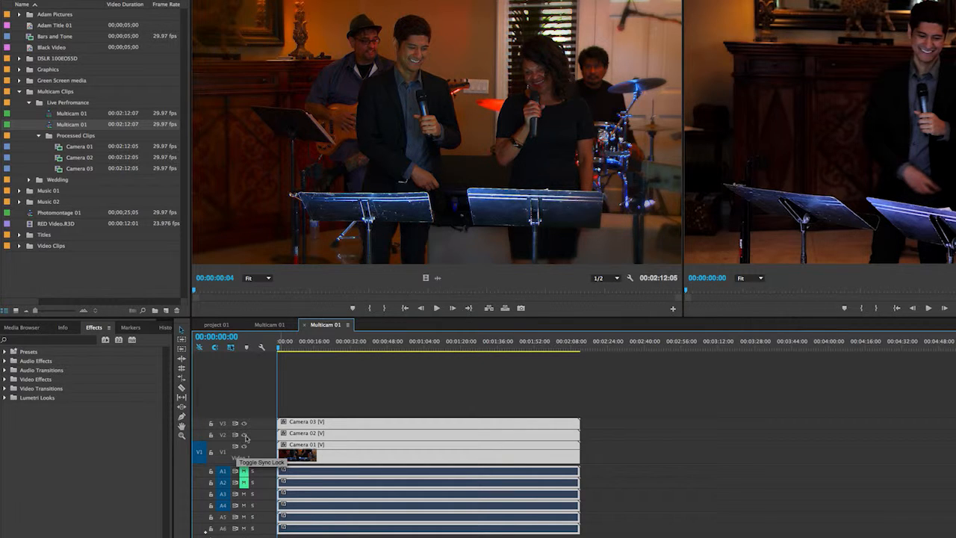
Step: Mute audio tracks A3 through A6, unmute A1 and A2, and close the nested multicam container
left_click(244, 493)
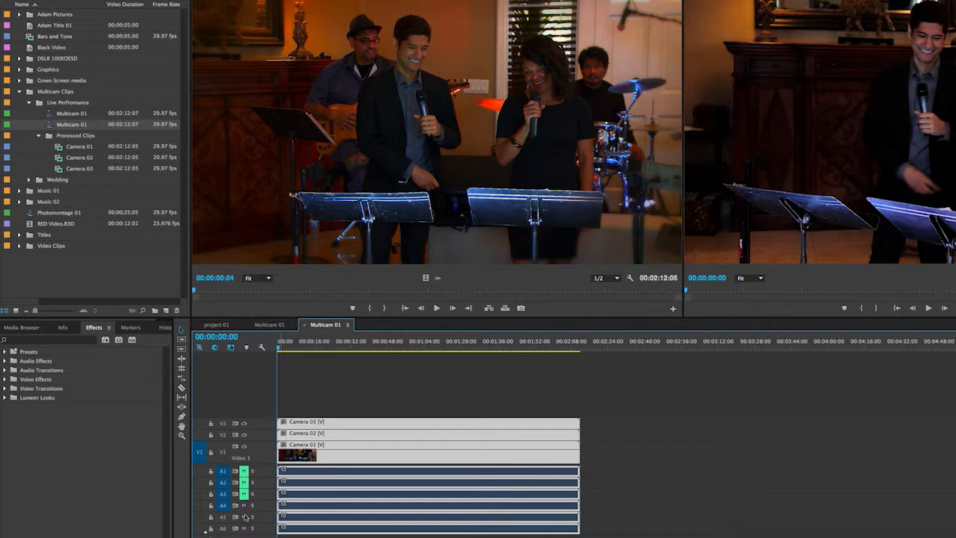
left_click(244, 505)
left_click(243, 516)
left_click(244, 528)
left_click(243, 471)
left_click(243, 482)
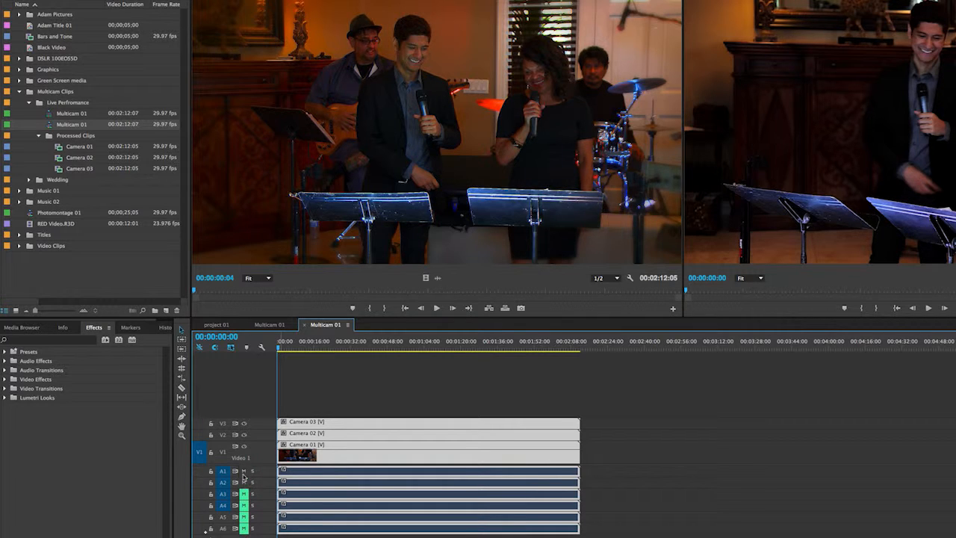
left_click(304, 325)
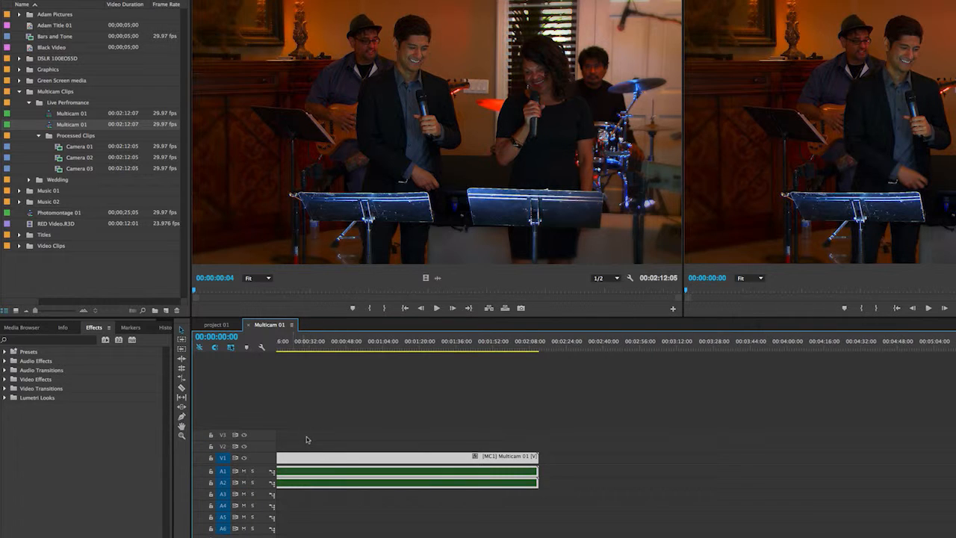
Step: Deselect the multicam clip, switch the Program monitor to the Multi-Camera view, and widen the monitor
scroll(309, 442, "left", 3)
left_click(284, 443)
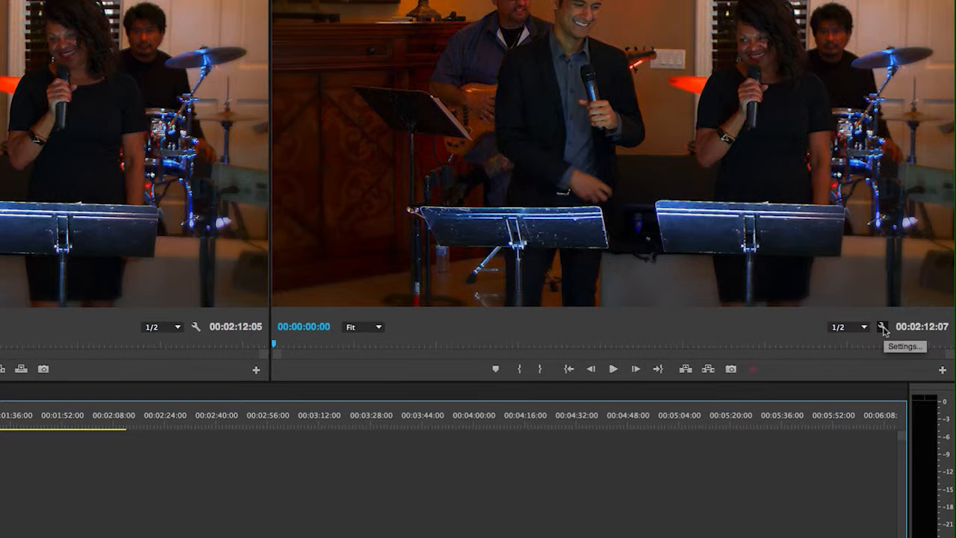
left_click(884, 330)
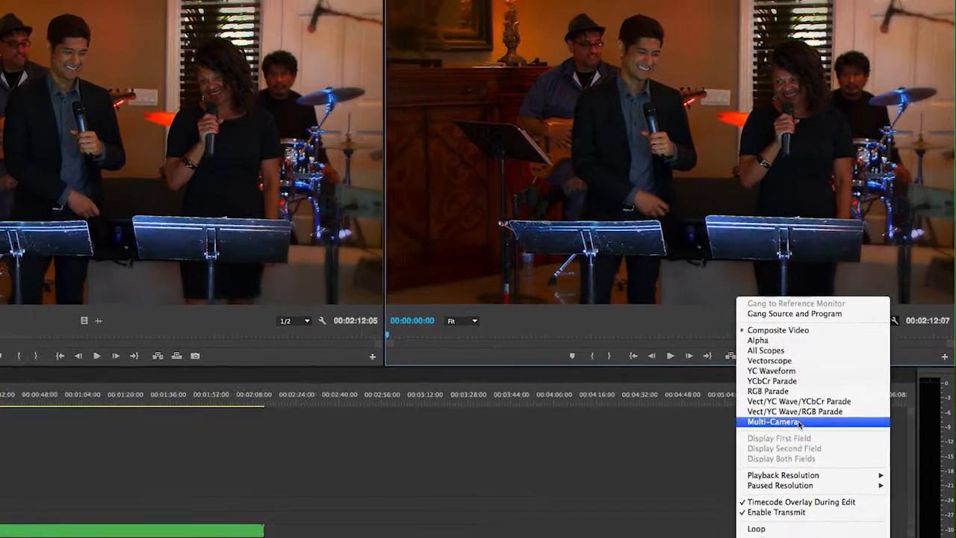
left_click(767, 448)
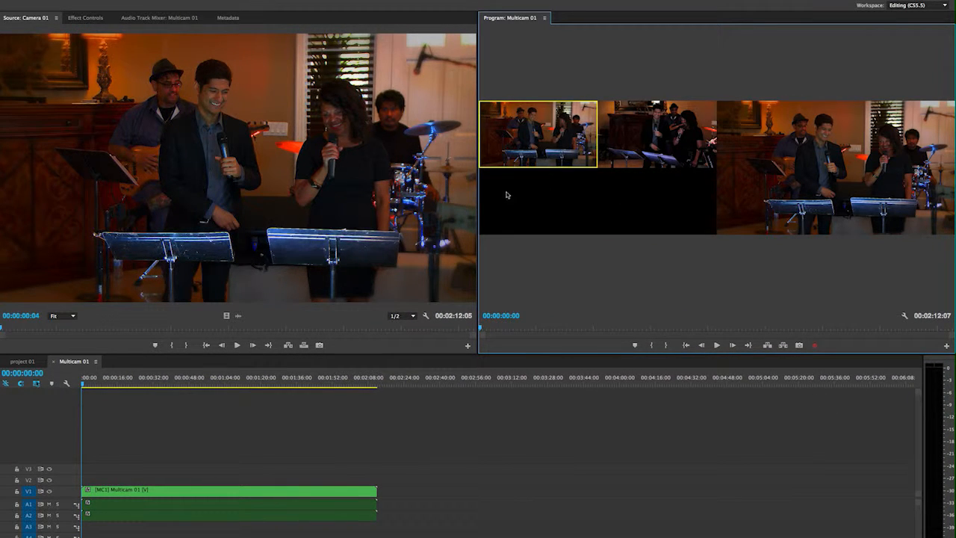
left_click_drag(476, 190, 161, 193)
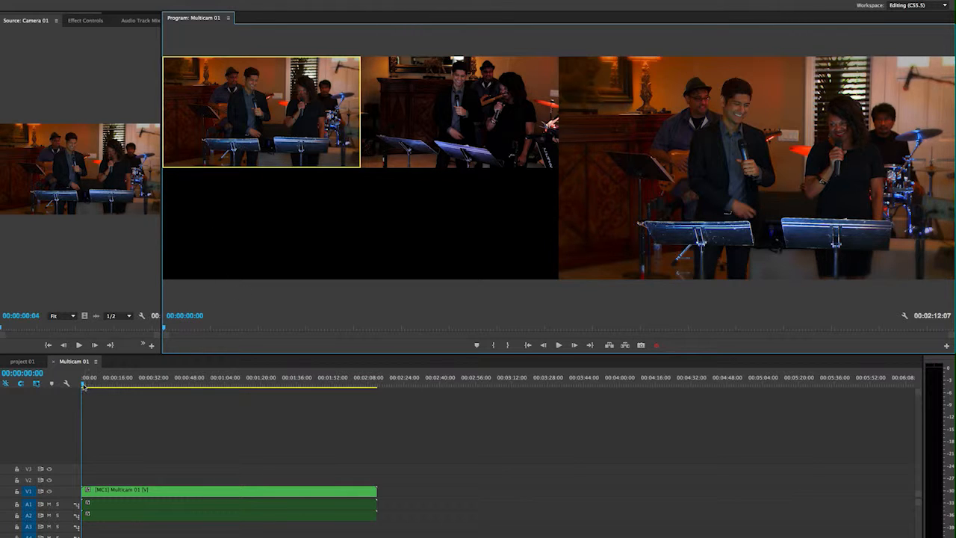
Step: Play the multicam sequence while cutting live to Camera 3, Camera 1, Camera 2 and back to Camera 3, stopping around 00:00:12:12
key("space")
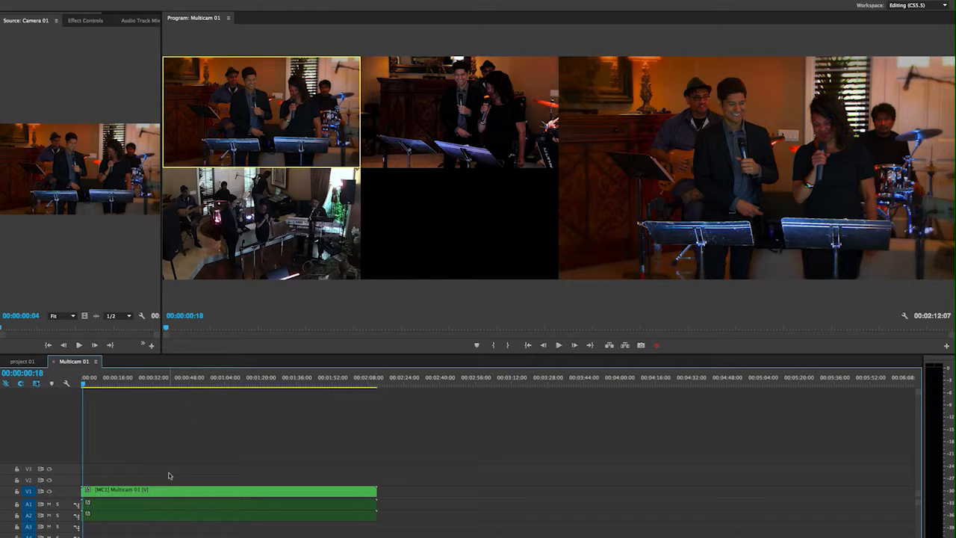
left_click(559, 346)
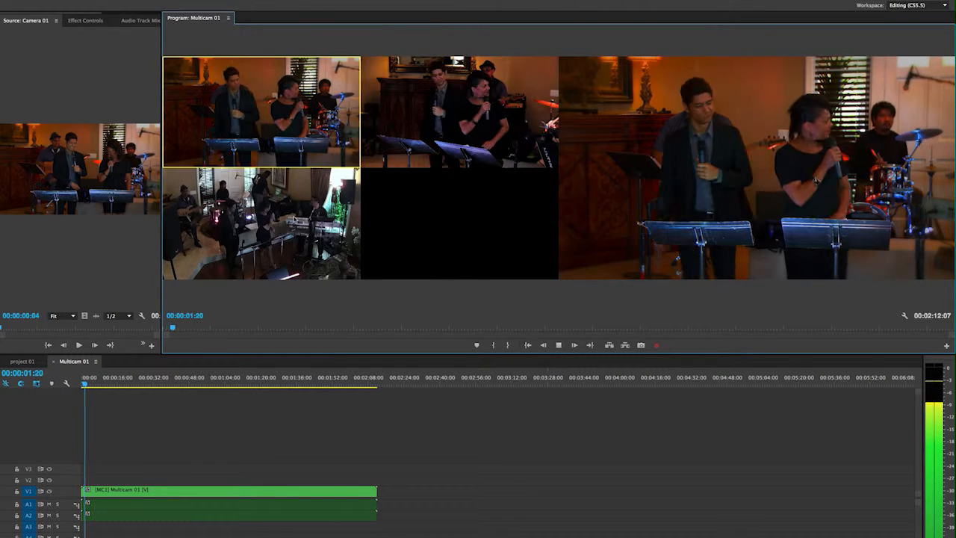
left_click(293, 237)
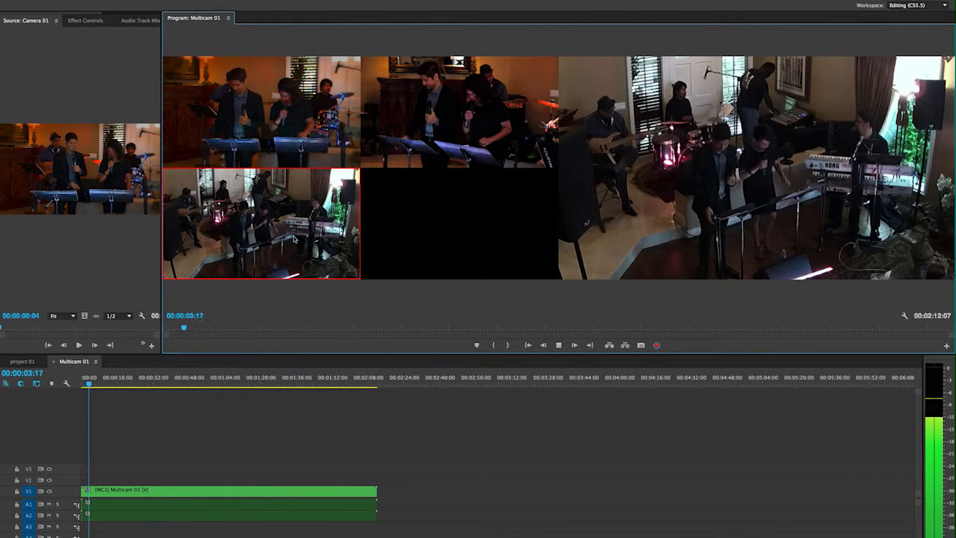
left_click(317, 103)
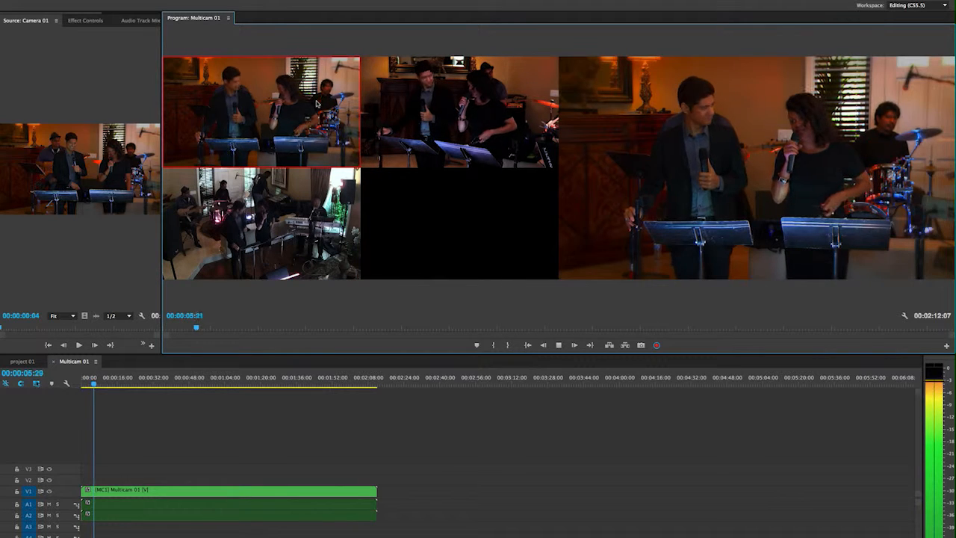
left_click(435, 110)
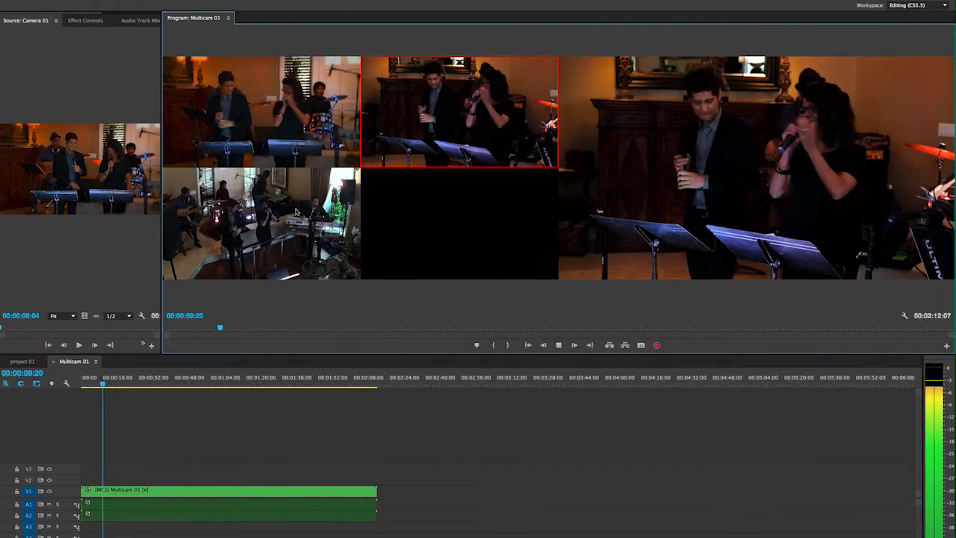
left_click(296, 213)
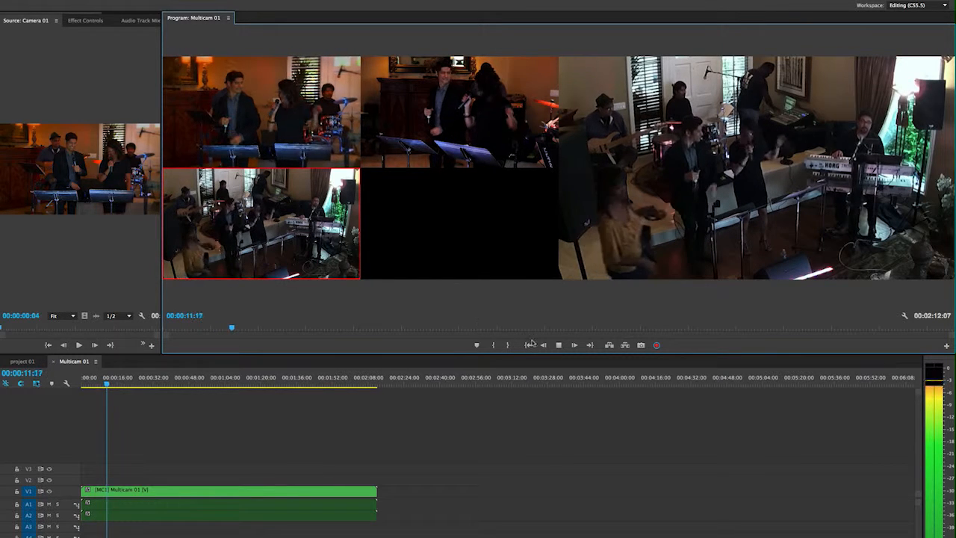
left_click(559, 344)
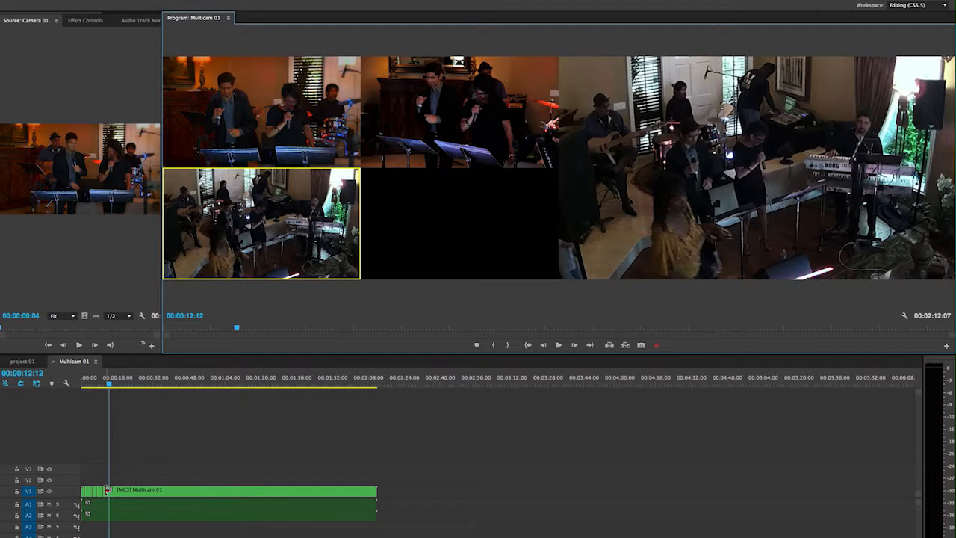
Step: Switch the Program monitor to Composite Video and play the edited camera cuts from near the start, stopping at 00:00:07:08
left_click(906, 319)
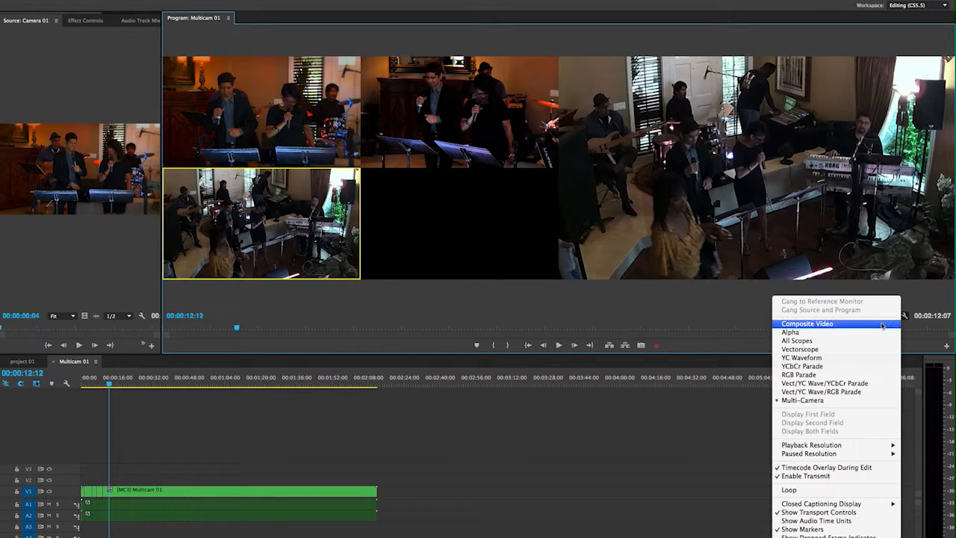
left_click(829, 330)
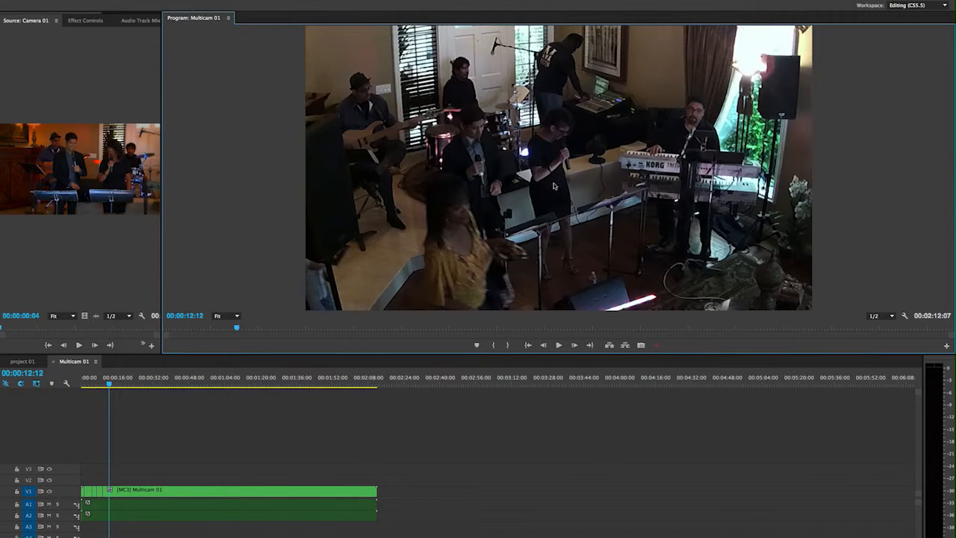
left_click_drag(110, 386, 82, 385)
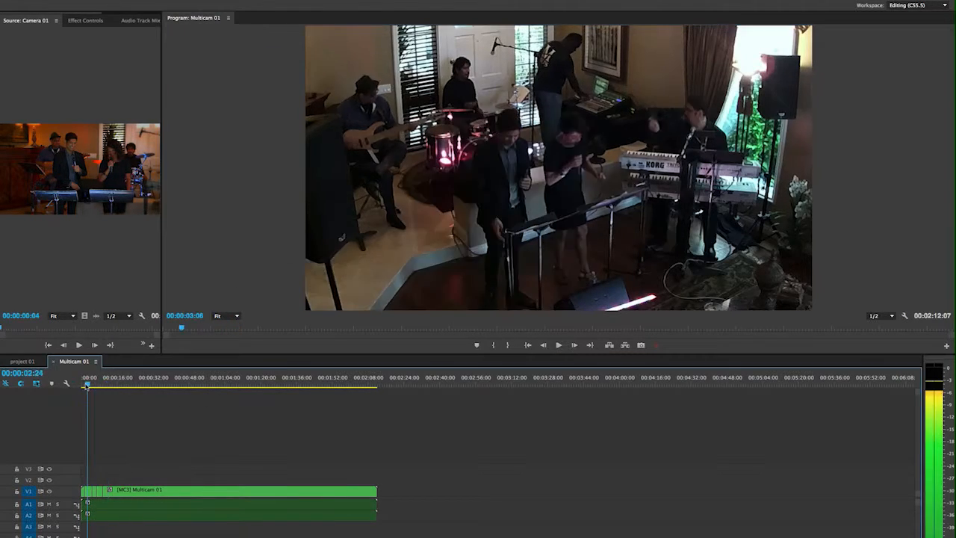
left_click(559, 345)
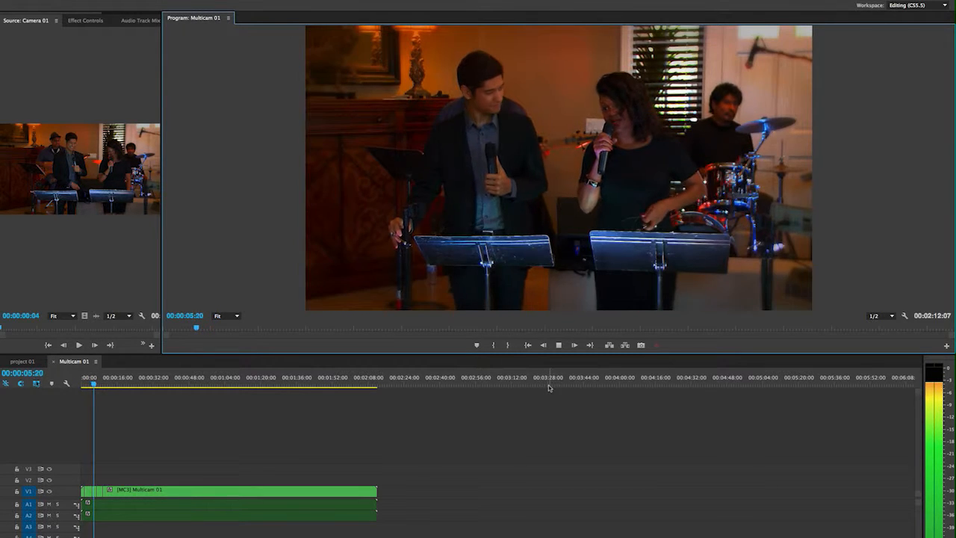
left_click(558, 345)
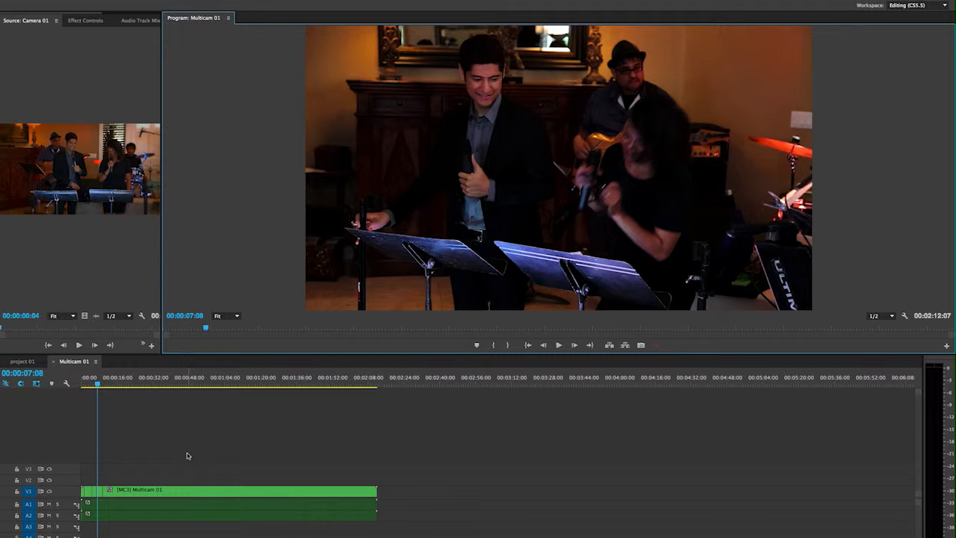
Step: From 00:00:09:24, play in Multi-Camera view while cutting live to Camera 1, Camera 2, Camera 3 and Camera 1, stopping at 00:00:21:18
left_click_drag(98, 384, 103, 385)
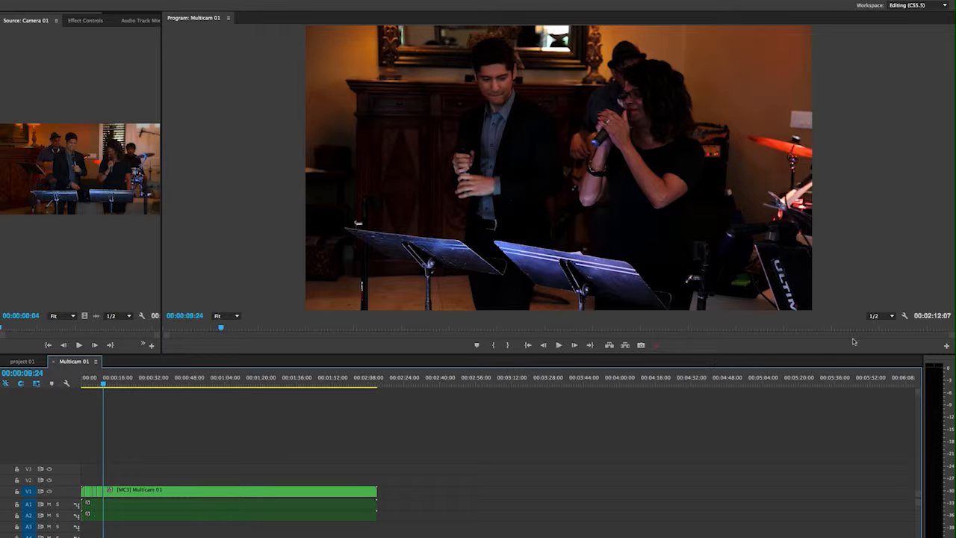
left_click(905, 317)
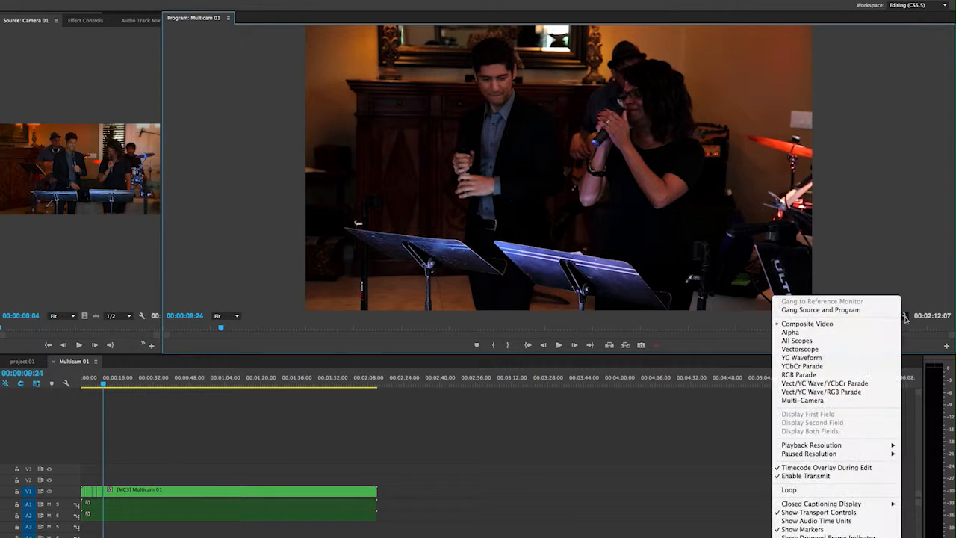
left_click(802, 400)
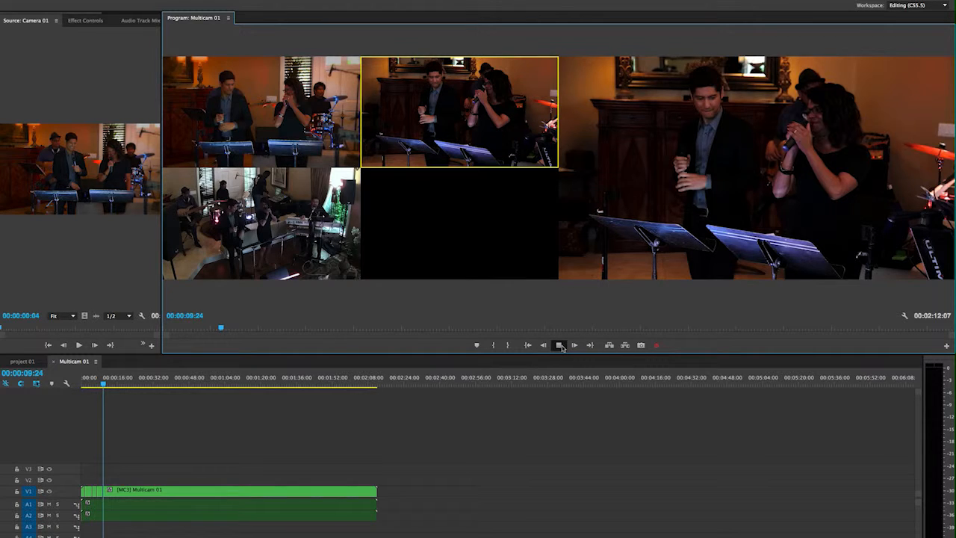
left_click(316, 140)
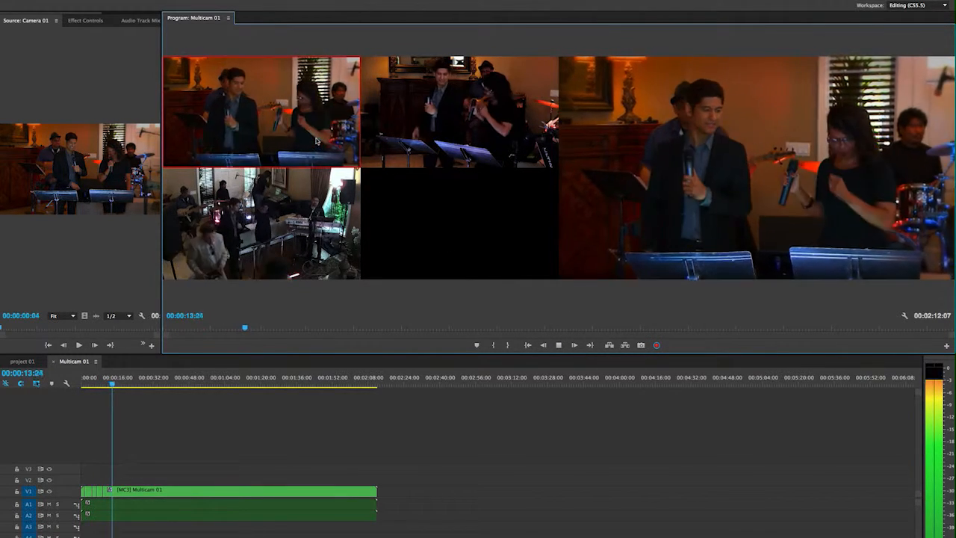
left_click(398, 148)
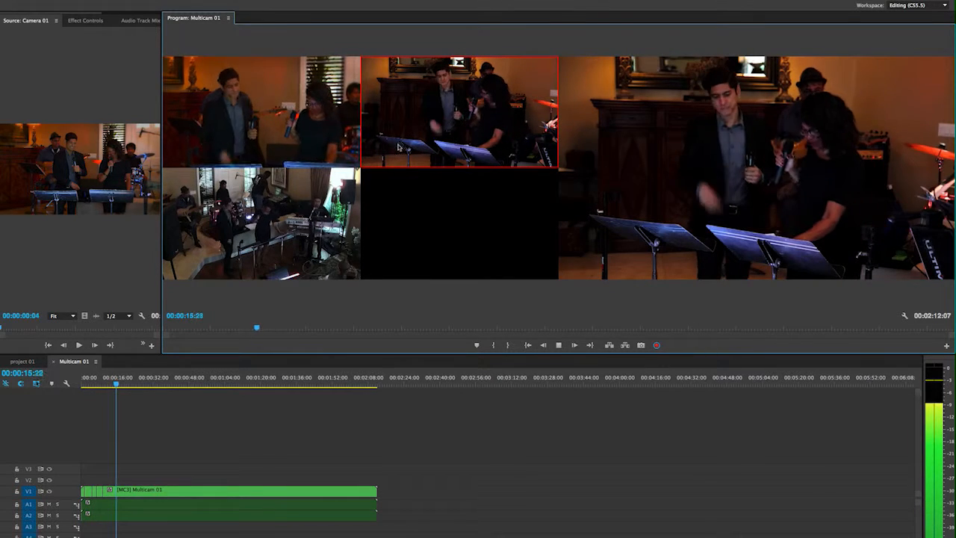
left_click(339, 192)
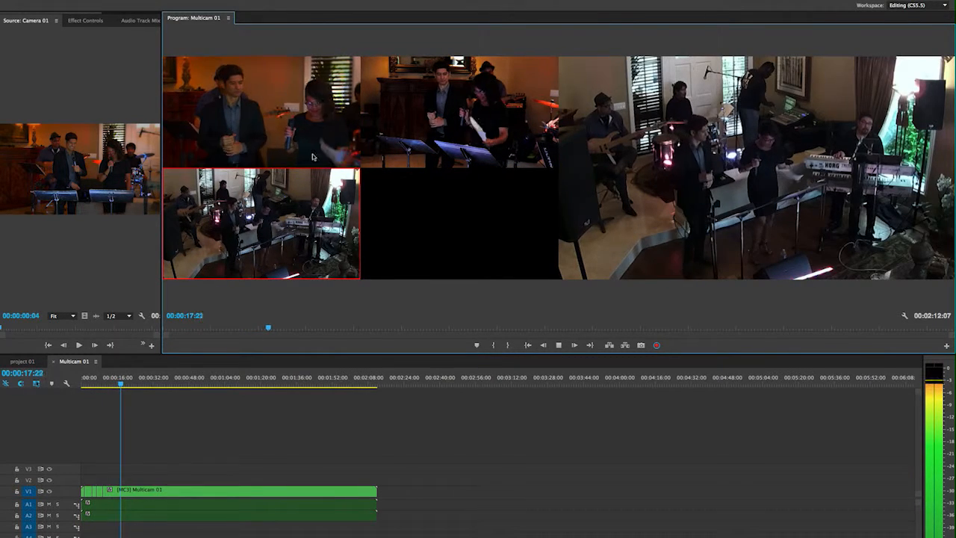
left_click(273, 121)
left_click(558, 345)
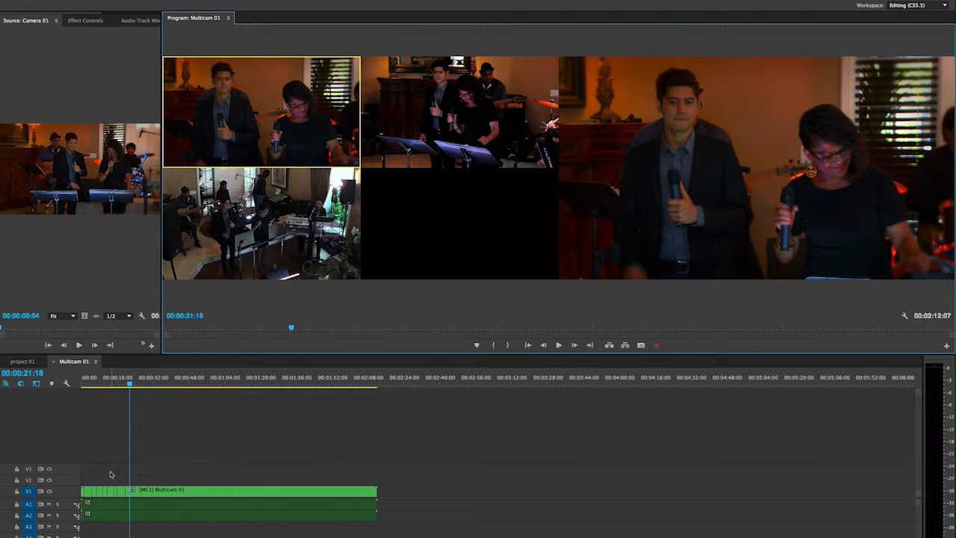
Step: Apply the default transition to the first cut on V1 and play through it from 00:00:01:10
key("equal")
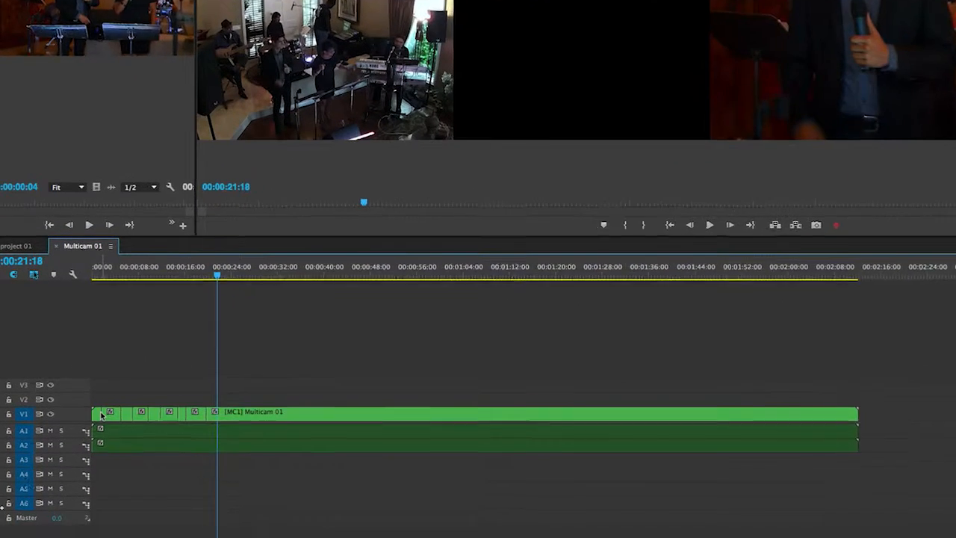
right_click(87, 491)
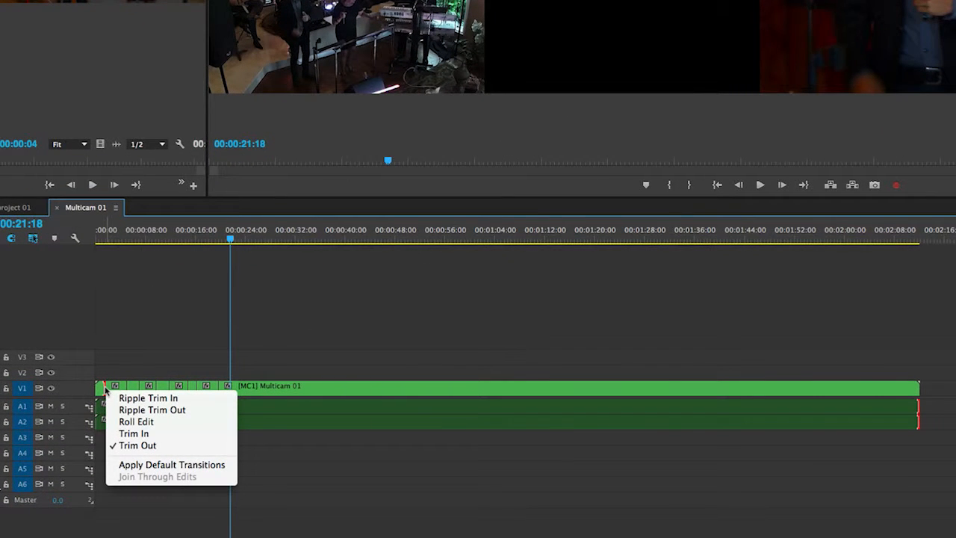
left_click(161, 464)
left_click(128, 375)
key("z")
left_click(125, 374)
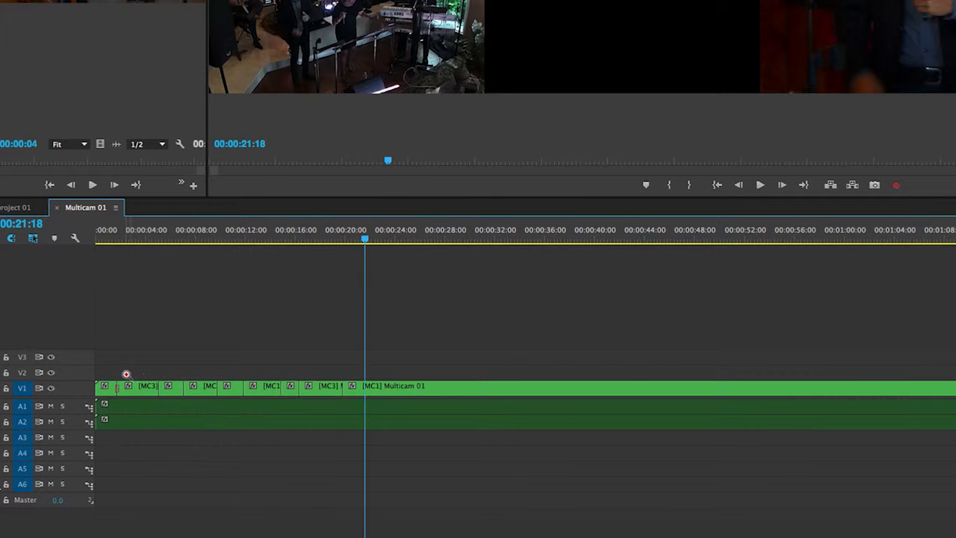
left_click(142, 373)
key("v")
left_click(131, 236)
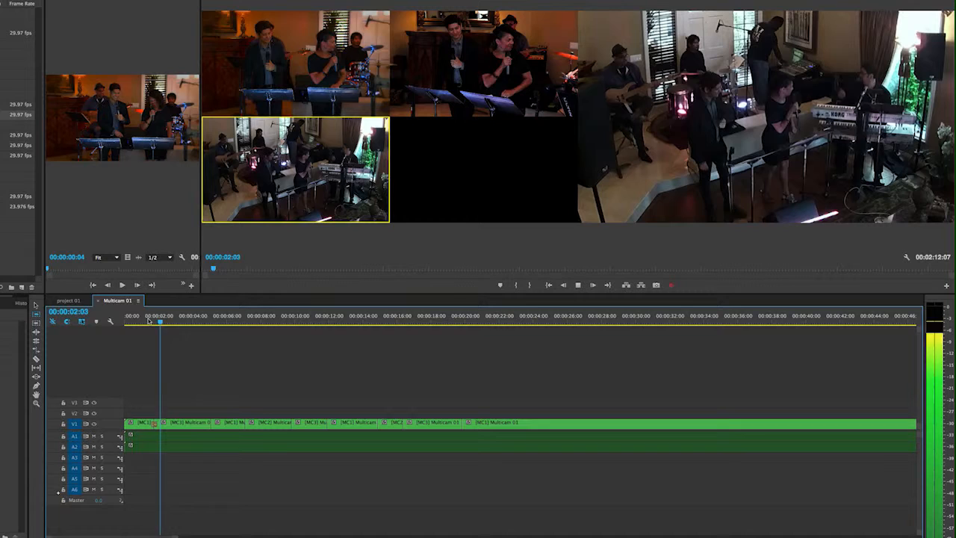
key("space")
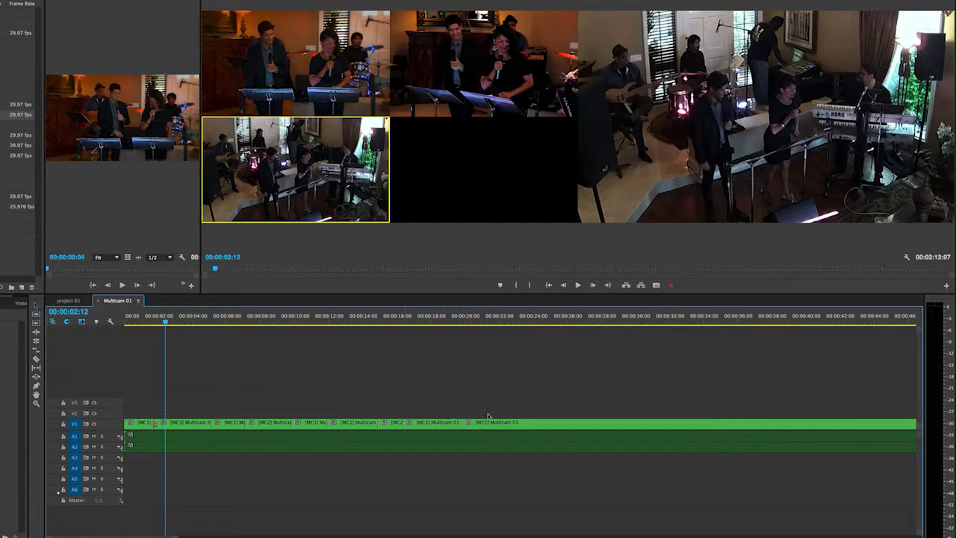
Step: Apply default transitions to all the remaining V1 cuts at once and play them back, stopping at 00:00:10:13
left_click_drag(186, 396, 536, 433)
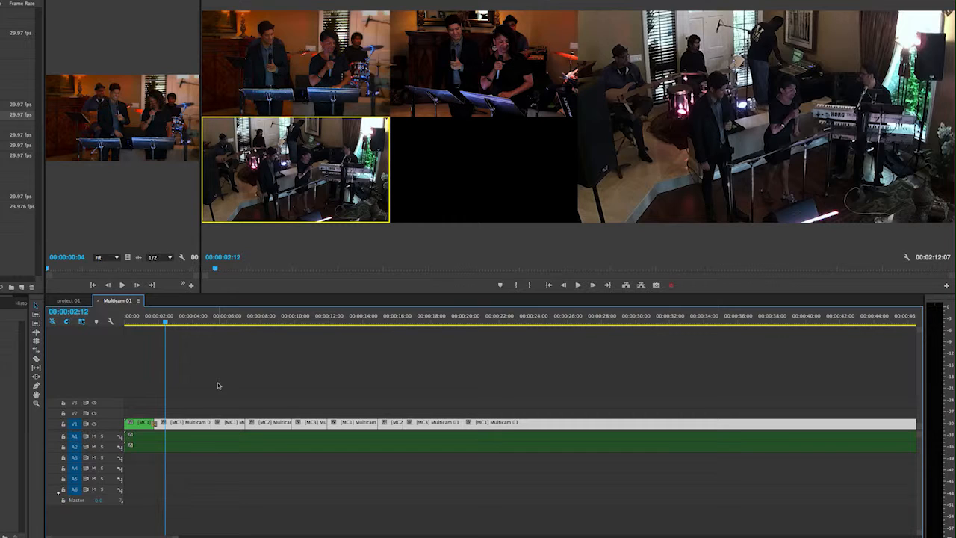
key("shift+d")
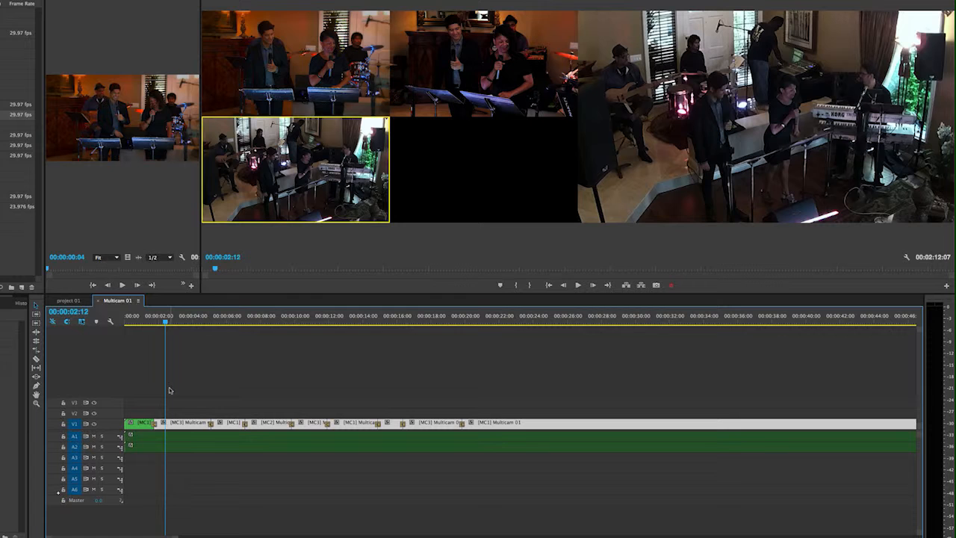
left_click(201, 319)
key("space")
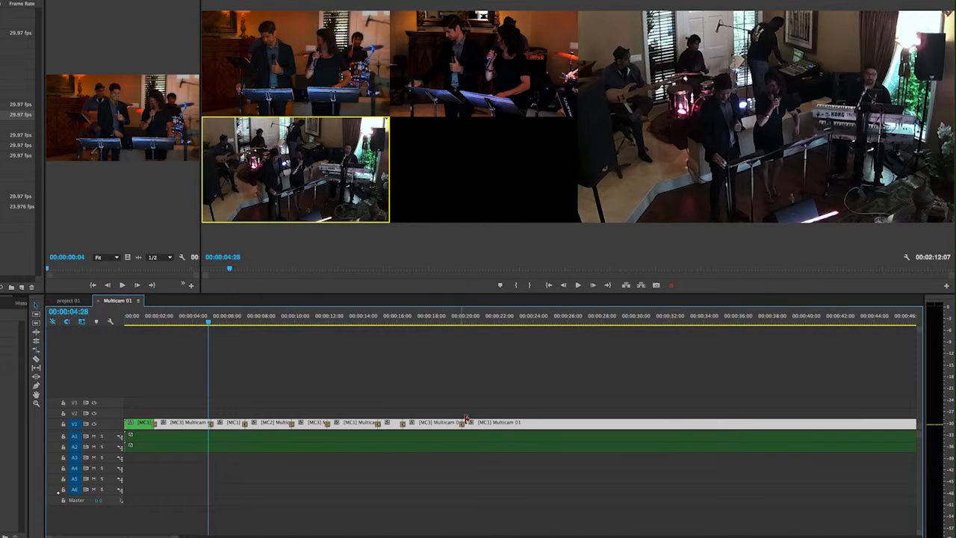
key("space")
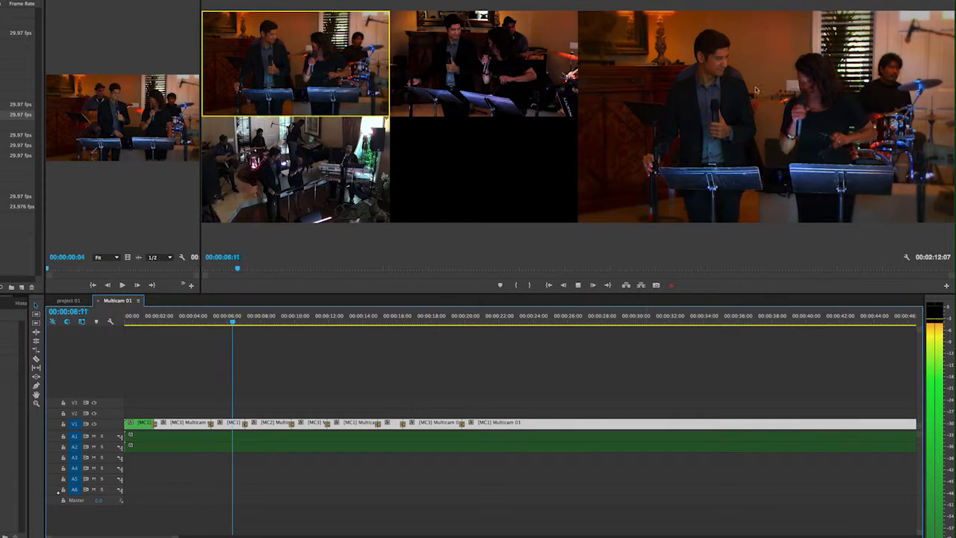
key("2")
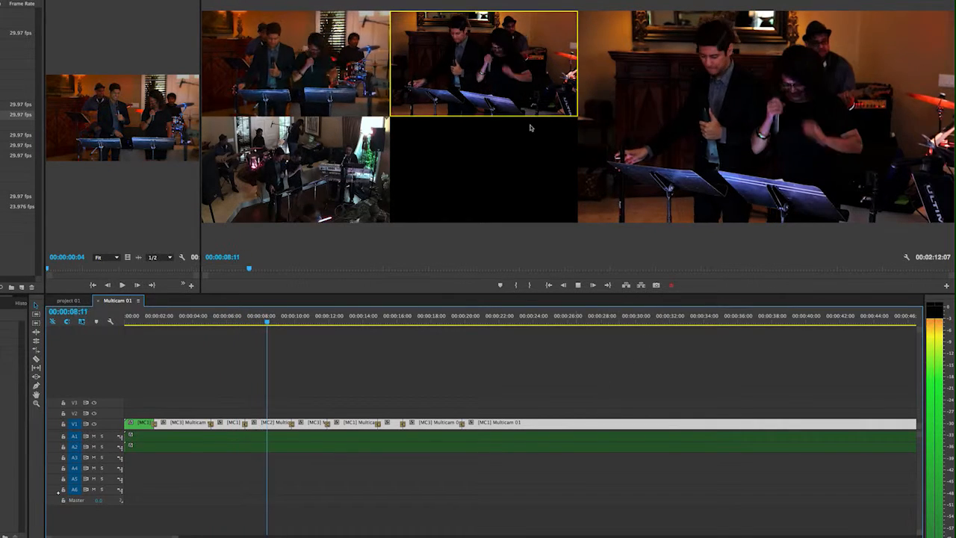
key("3")
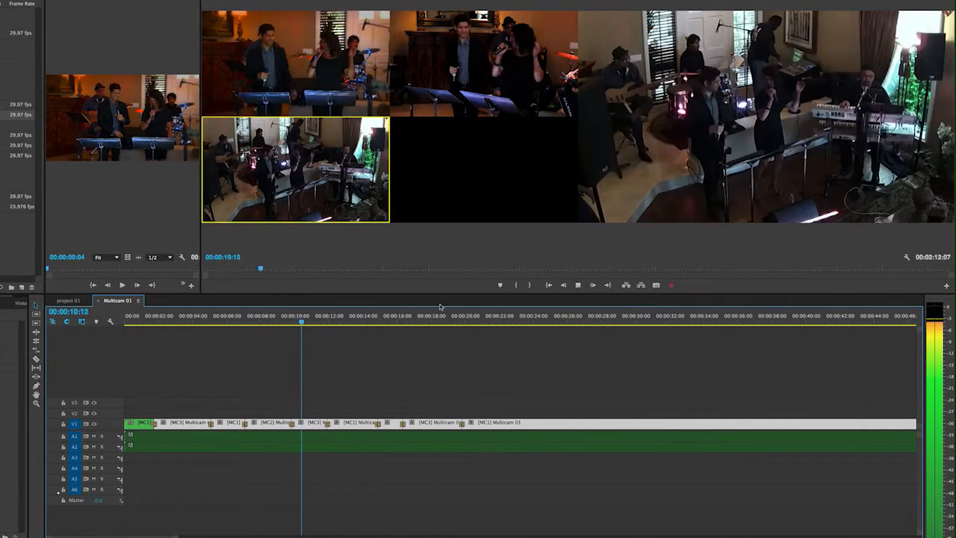
key("space")
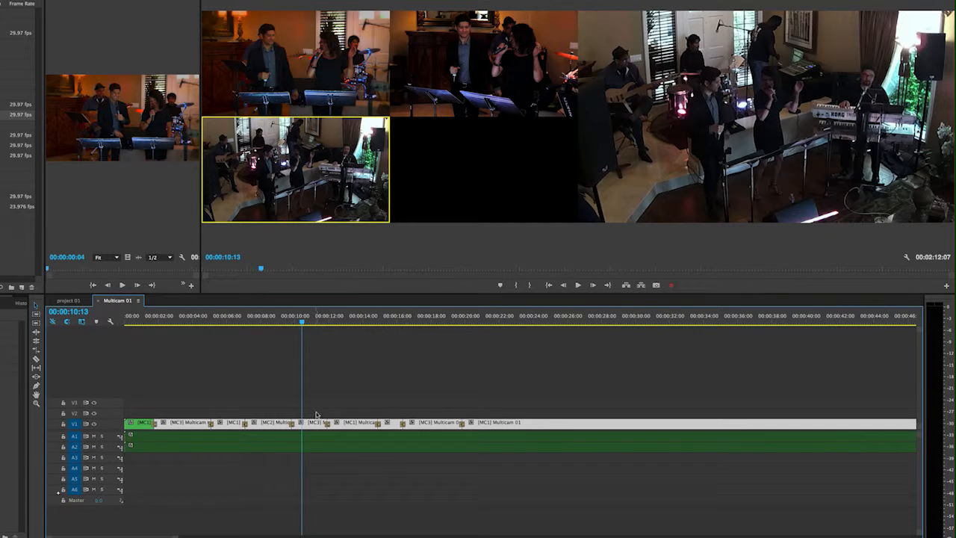
Step: Switch the multicam segment at 00:00:10:18 from Camera 3 to Camera 1
left_click_drag(302, 323, 305, 323)
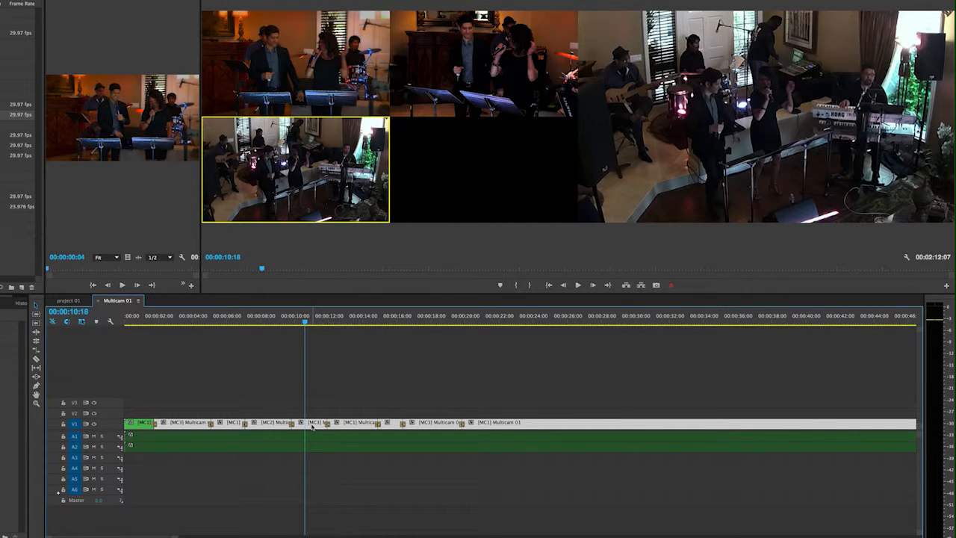
left_click(357, 260)
key("1")
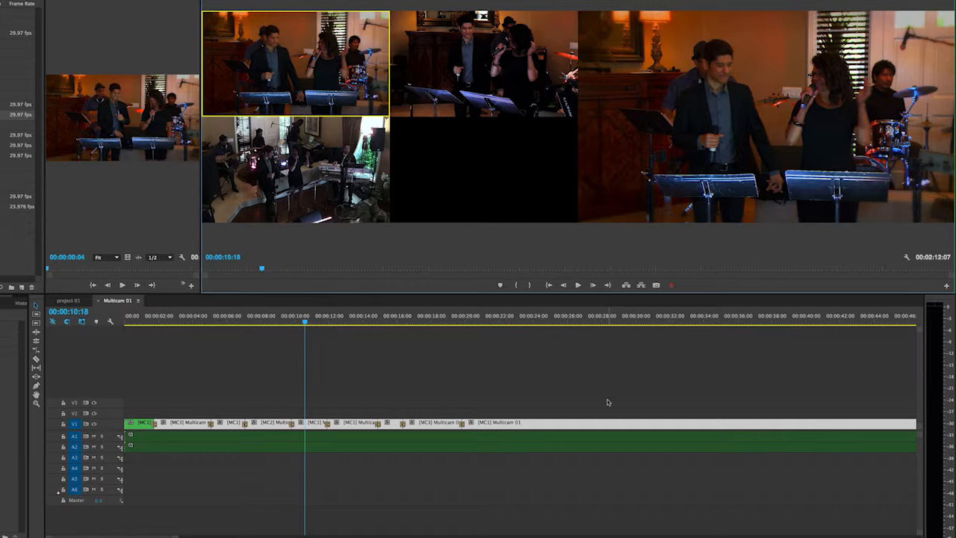
Step: Clear the clip selection in the timeline and return the Program monitor to Composite Video
left_click(446, 410, "alt")
left_click(410, 401, "alt")
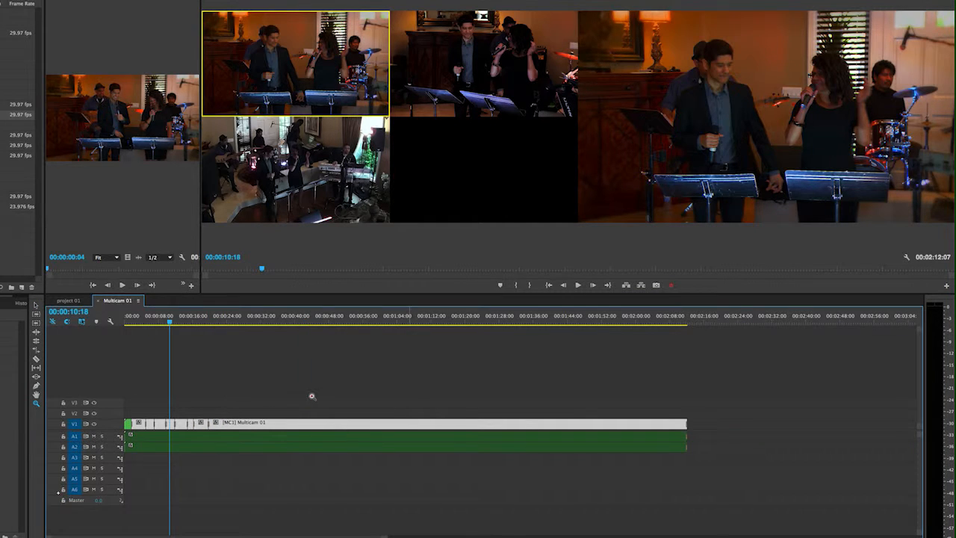
key("v")
left_click(224, 391)
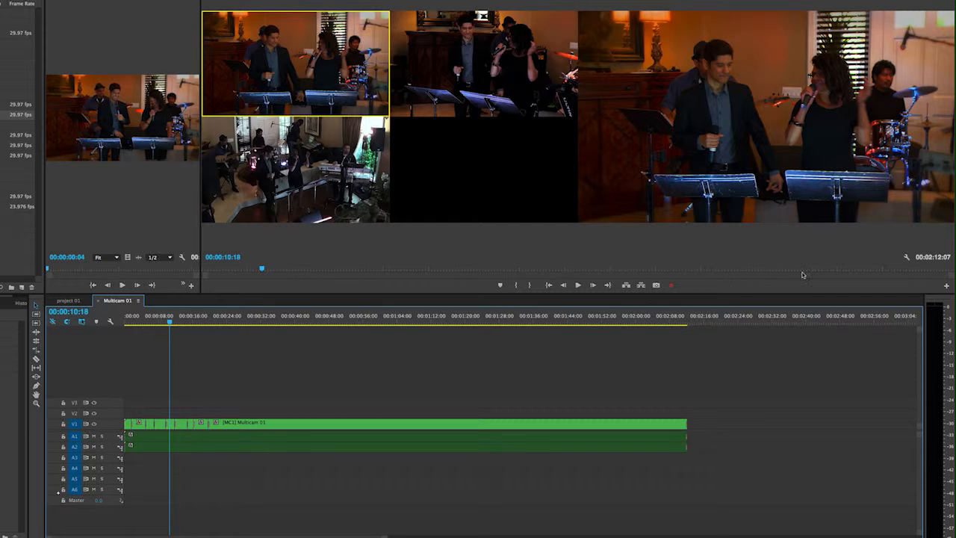
left_click(907, 258)
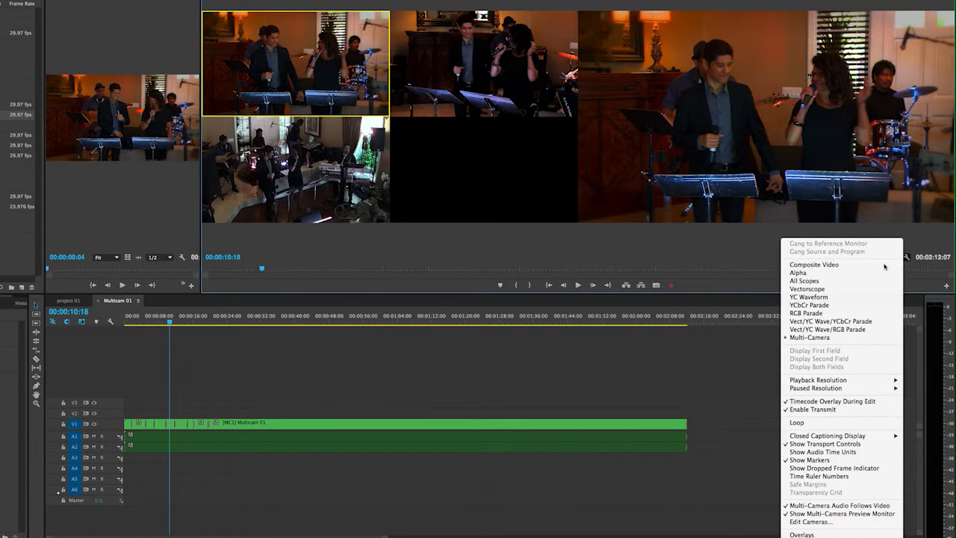
left_click(814, 265)
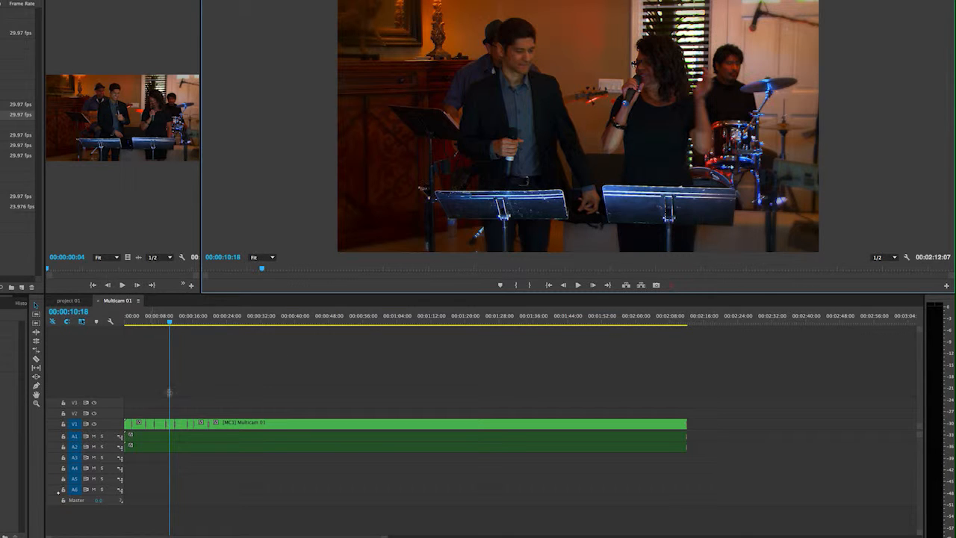
Step: Select all the clips in the Multicam 01 sequence and flatten their multi-camera edits into the individual camera clips
left_click_drag(235, 389, 127, 421)
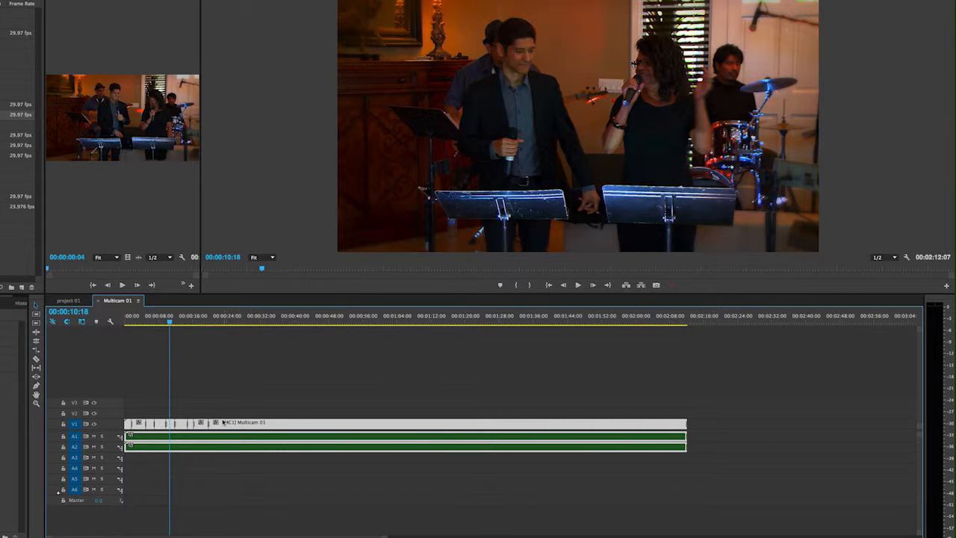
right_click(222, 423)
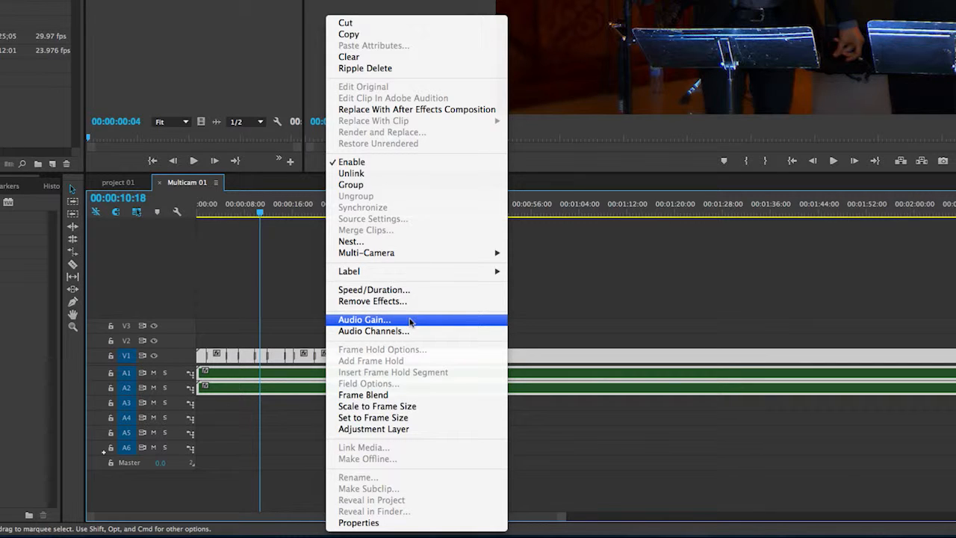
mouse_move(427, 255)
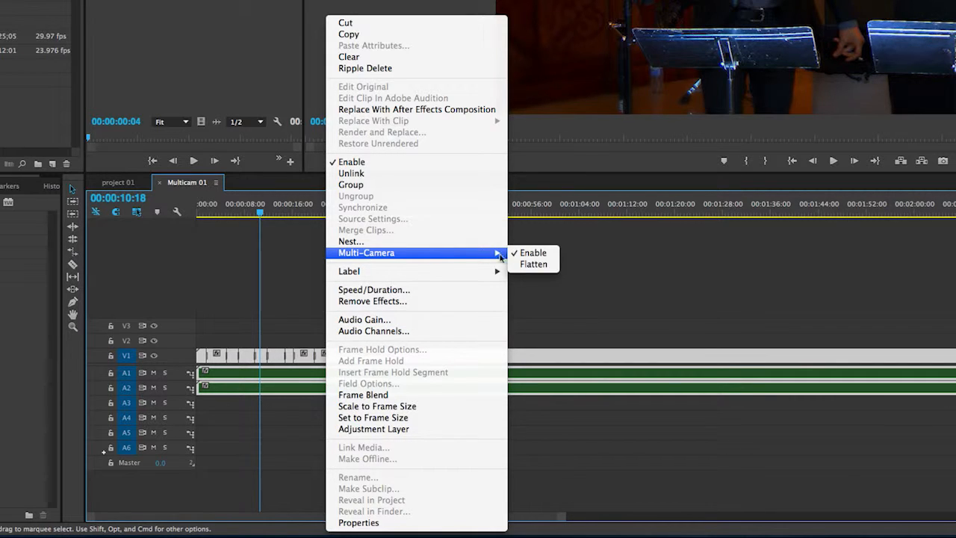
left_click(525, 266)
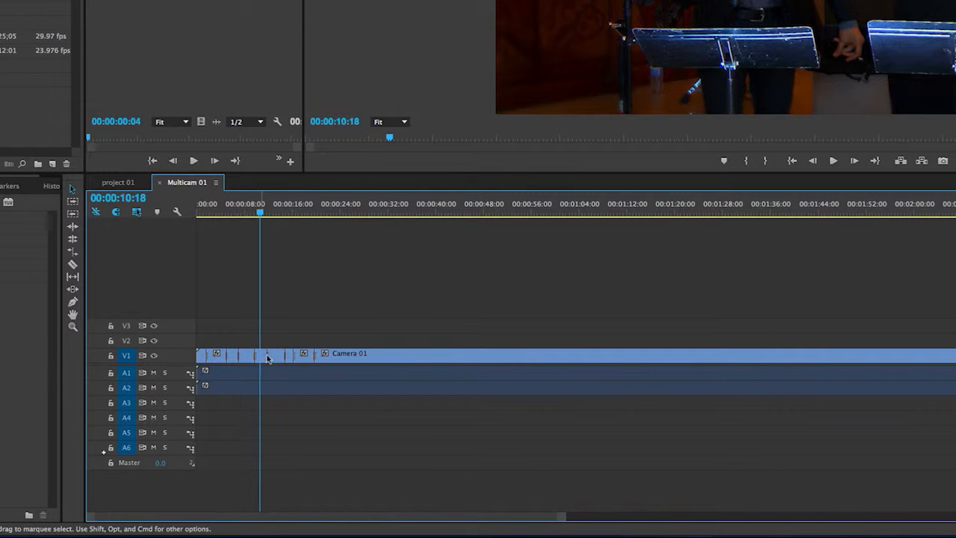
key("z")
left_click(233, 342)
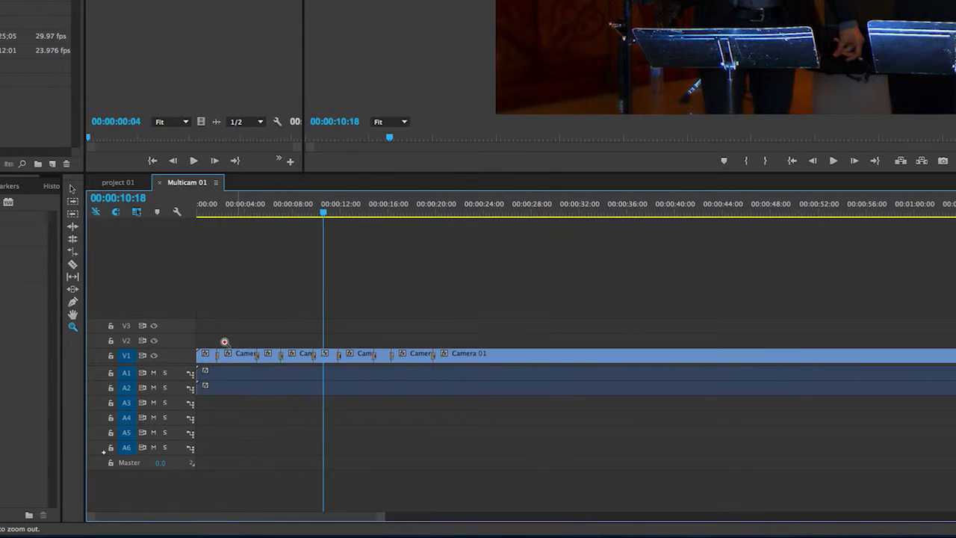
Step: Trim about 20 frames off the start of the opening V1 clip and its audio, and close the gap left before them
left_click(226, 337)
left_click(231, 339)
key("a")
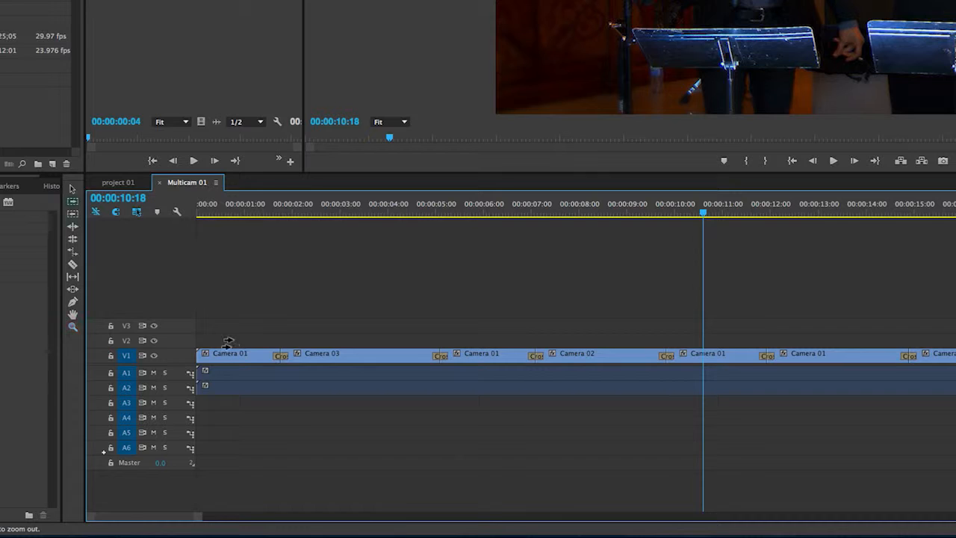
key("v")
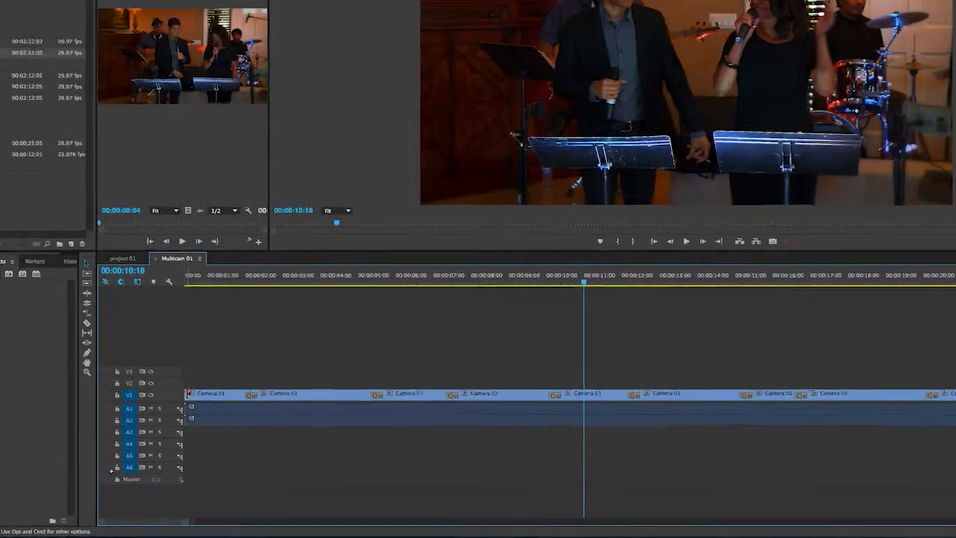
left_click_drag(227, 421, 247, 420)
left_click_drag(171, 360, 167, 392)
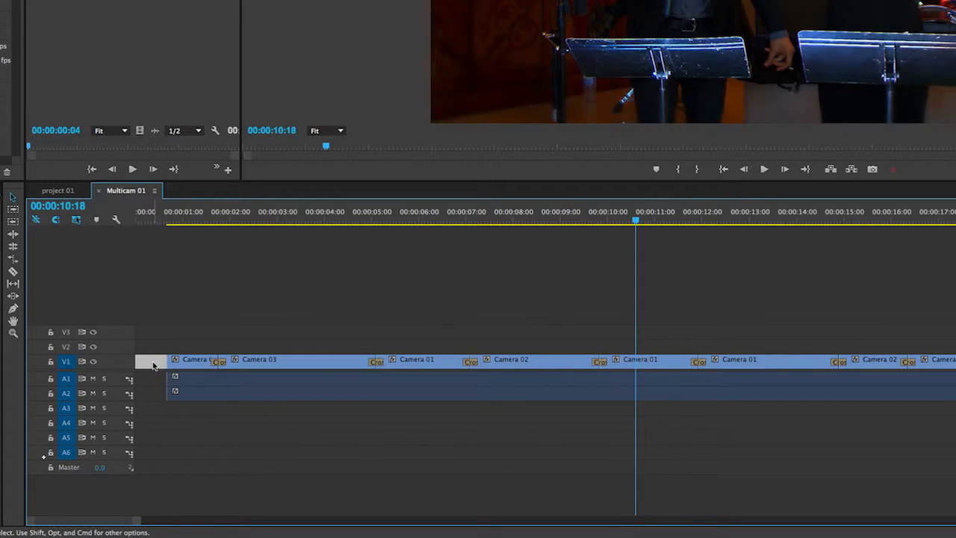
key("Delete")
Step: Apply default transitions to the start of the V1, A1 and A2 clips, and play the opening from 00:00:00:00 to 00:00:01:25
left_click(135, 218)
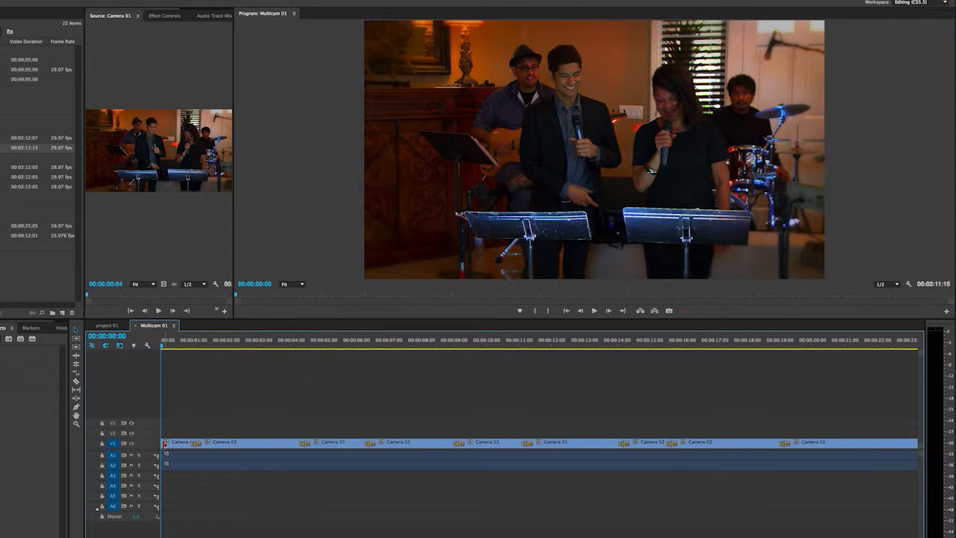
right_click(165, 442)
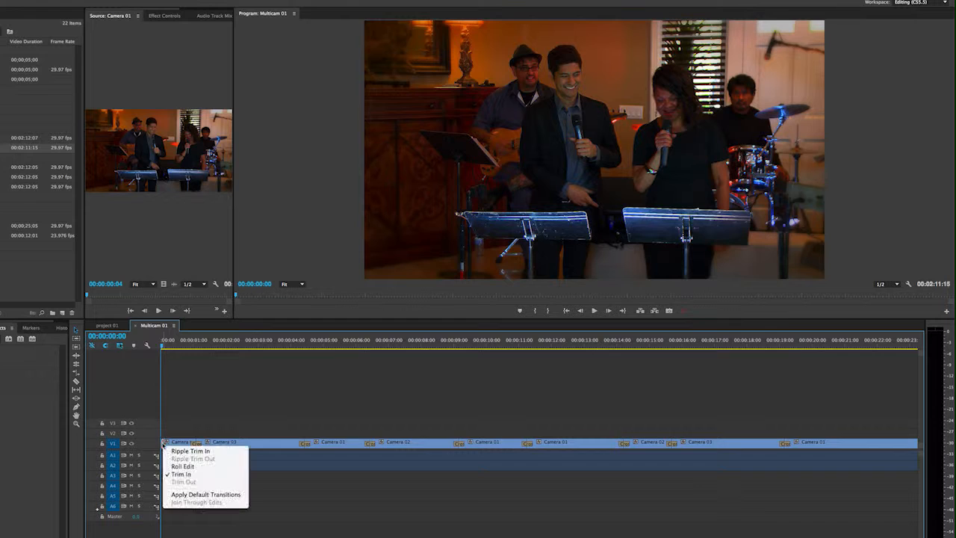
left_click(177, 494)
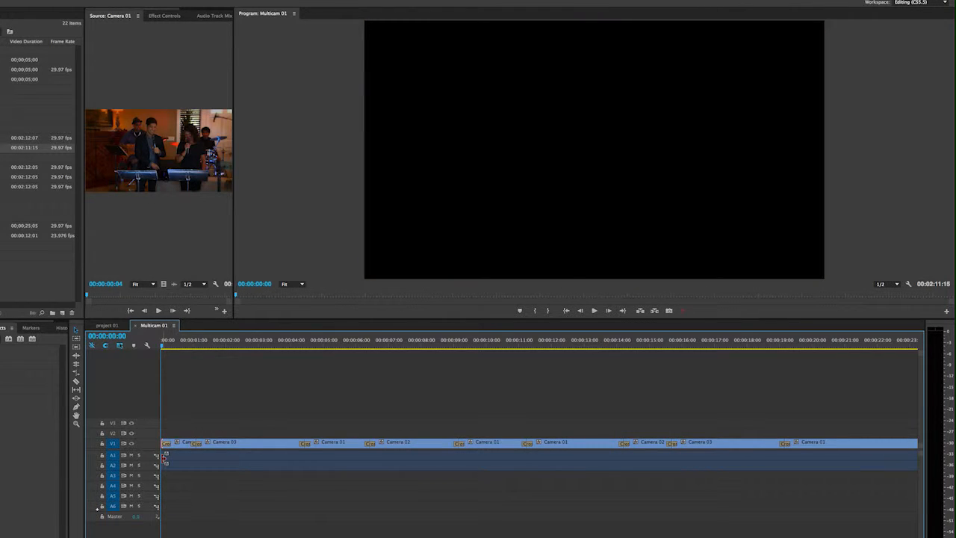
right_click(164, 457)
left_click(177, 509)
right_click(161, 468)
left_click(177, 520)
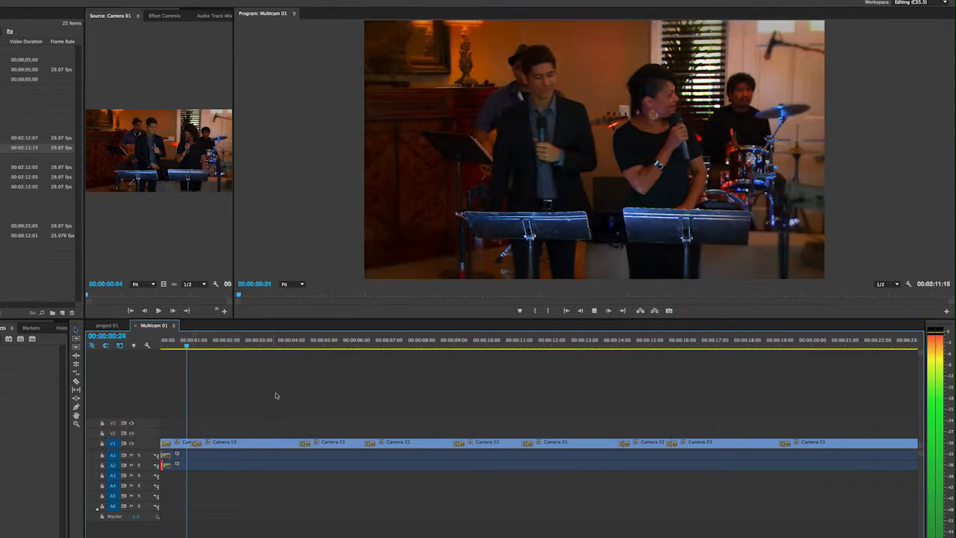
key("space")
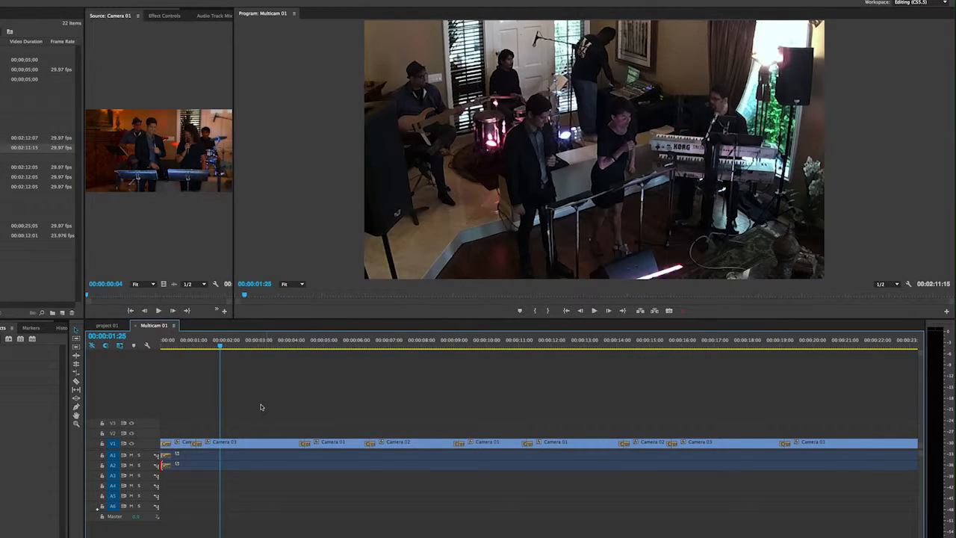
Step: Zoom the timeline out to show the full length of the Multicam 01 sequence through to its end
key("z")
left_click(270, 412, "alt")
left_click(269, 411, "alt")
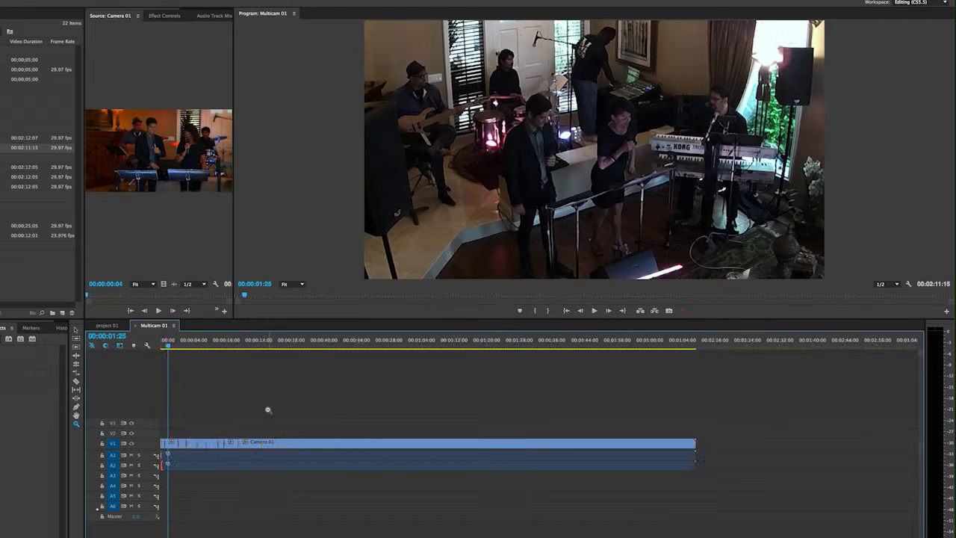
left_click(268, 409, "alt")
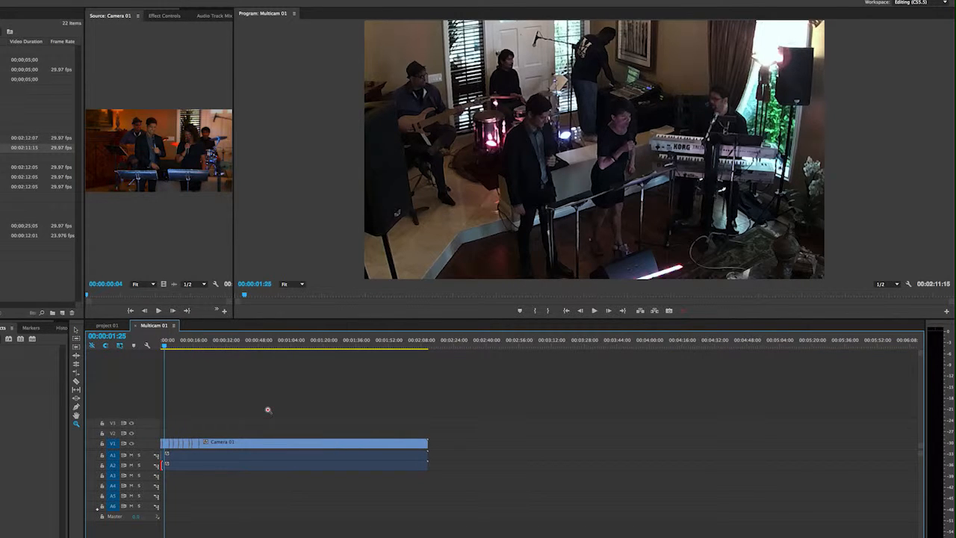